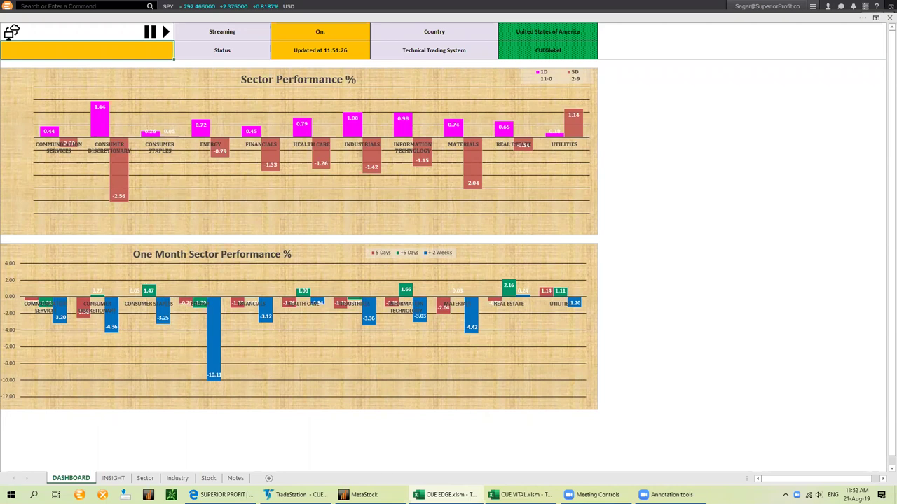
- On the Sector sheet, sort the sectors by 1D rank from highest to lowest
{"action": "mouse_move", "coordinate": [294, 495]}
{"action": "left_click", "coordinate": [146, 478]}
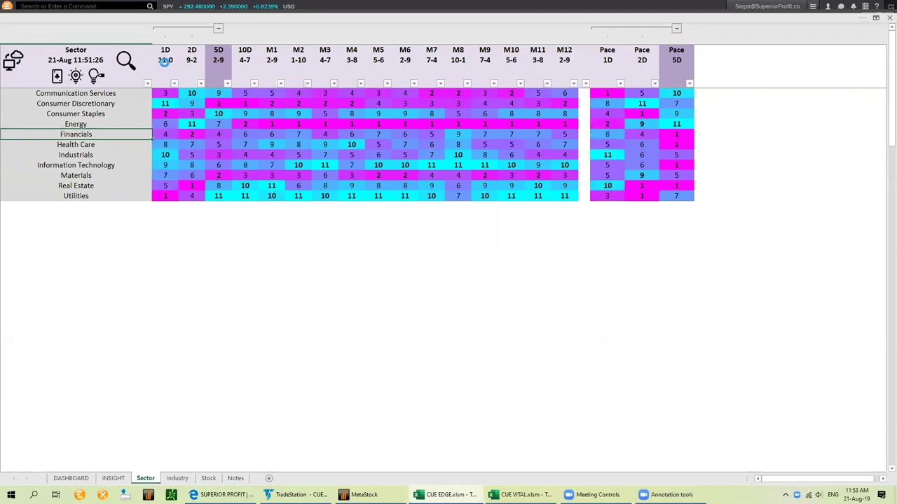
{"action": "left_click", "coordinate": [169, 63]}
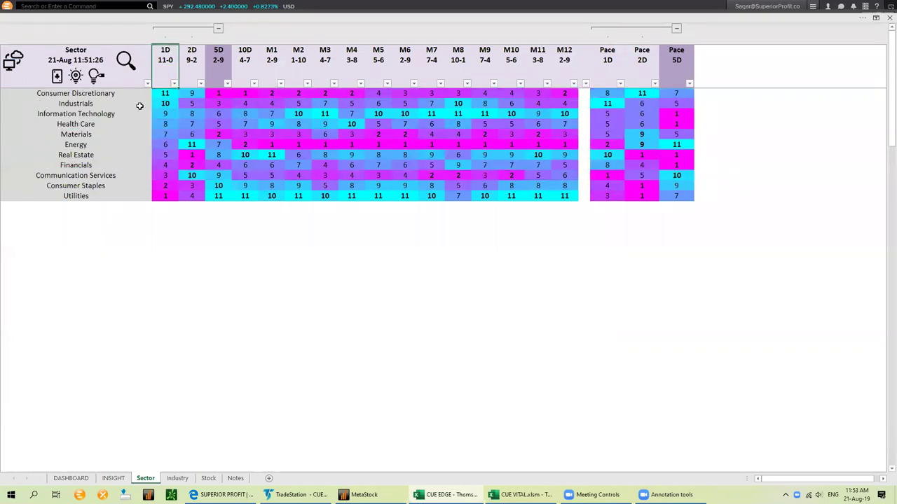
- Compare the 1D ranks of the leading sectors with those of Energy, Consumer Staples and Utilities
{"action": "left_click_drag", "start_coordinate": [164, 93], "coordinate": [164, 103]}
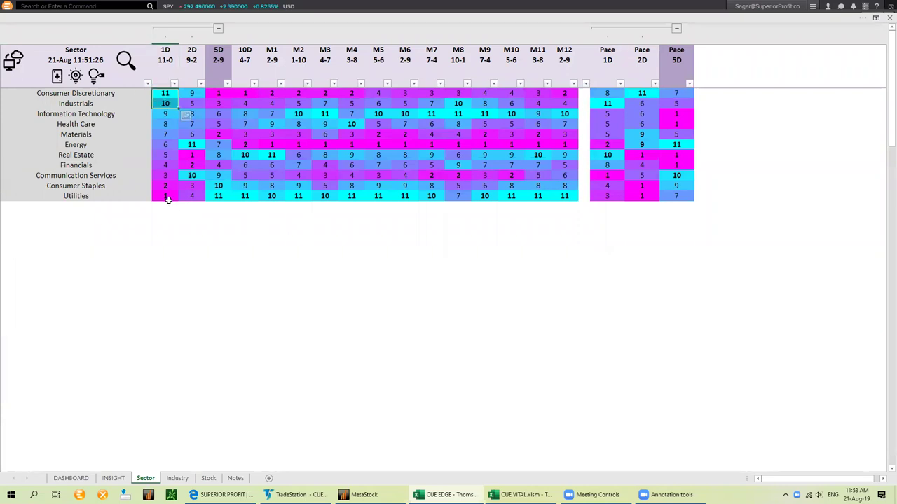
{"action": "left_click", "coordinate": [165, 145]}
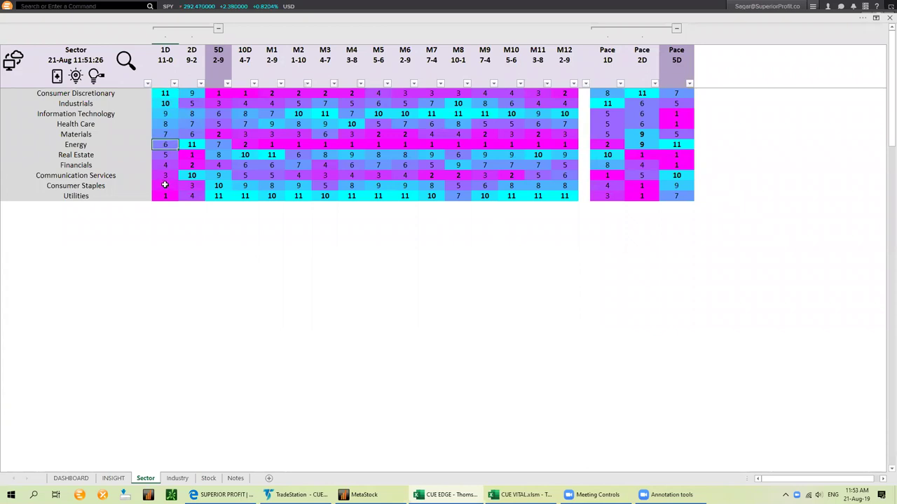
{"action": "left_click", "coordinate": [165, 185]}
{"action": "left_click_drag", "start_coordinate": [164, 185], "coordinate": [165, 196]}
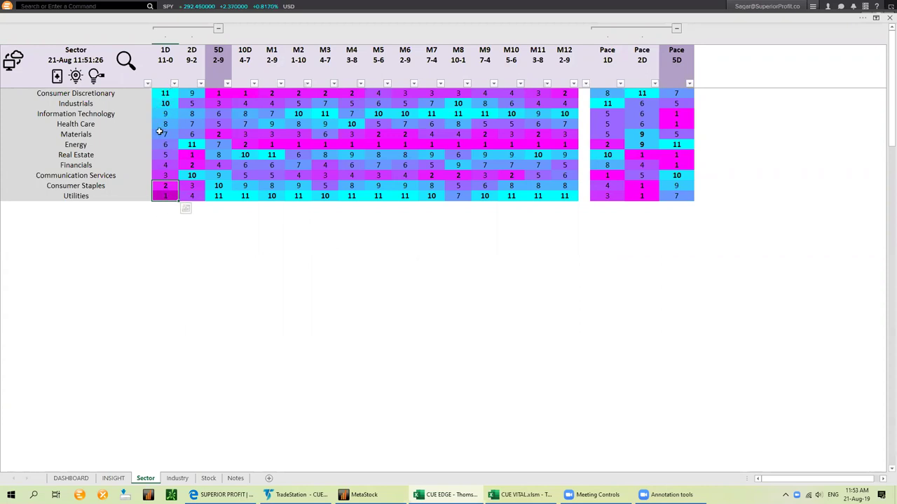
{"action": "left_click", "coordinate": [166, 93]}
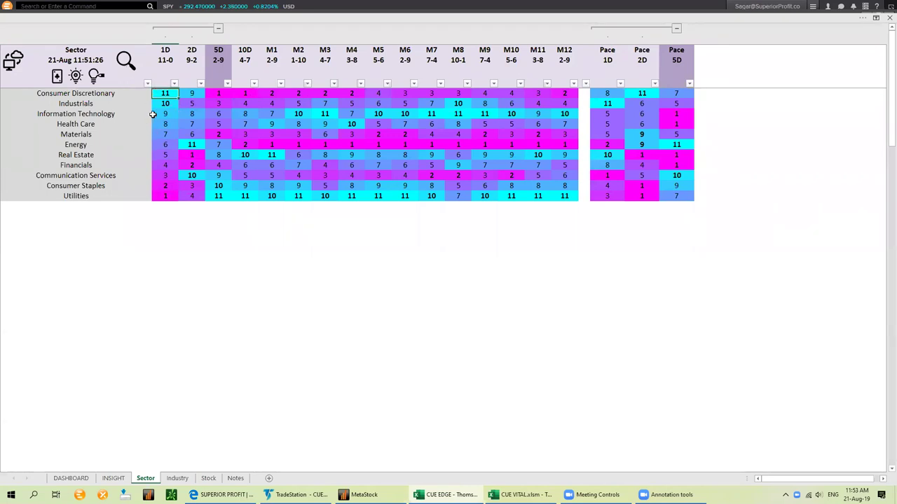
{"action": "left_click_drag", "start_coordinate": [166, 95], "coordinate": [168, 102]}
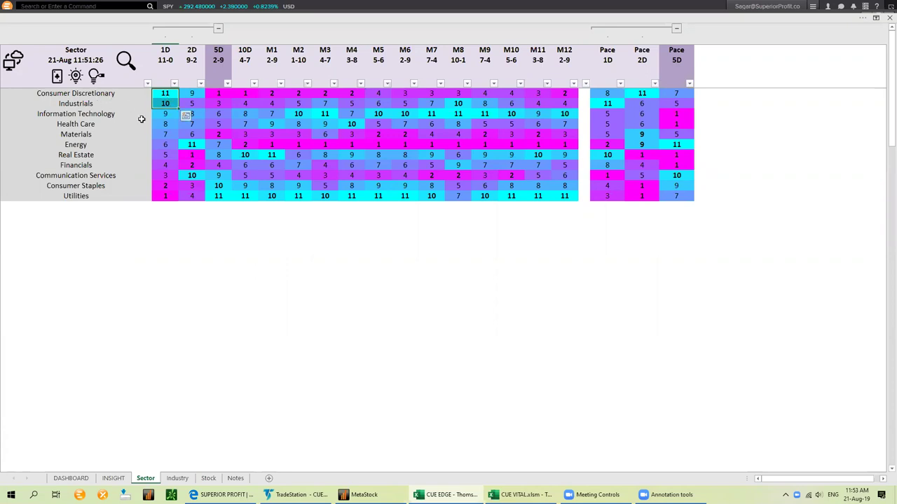
{"action": "left_click", "coordinate": [199, 224]}
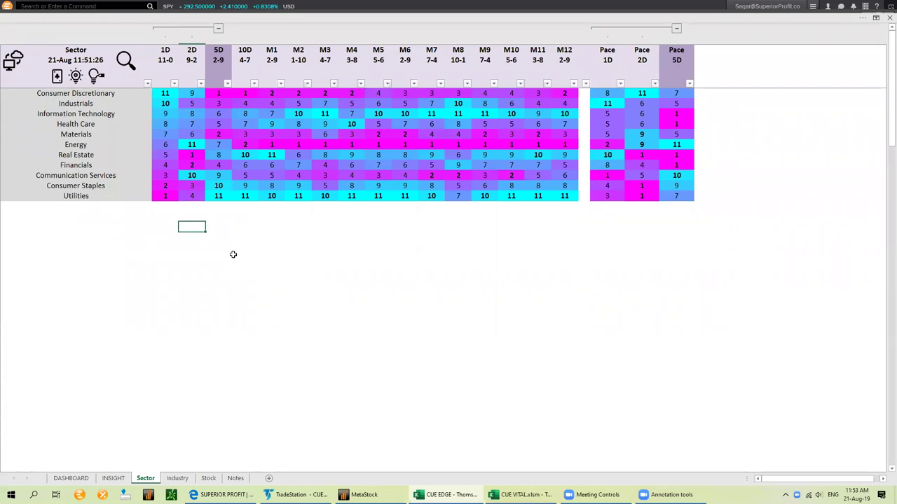
- On the Industry sheet, sort the industries by 1D rank from highest to lowest
{"action": "left_click", "coordinate": [180, 478]}
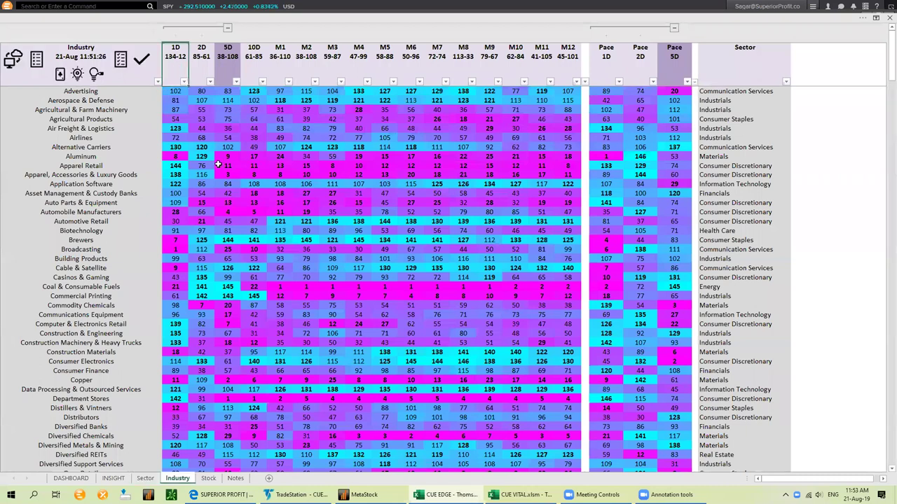
{"action": "left_click", "coordinate": [171, 72]}
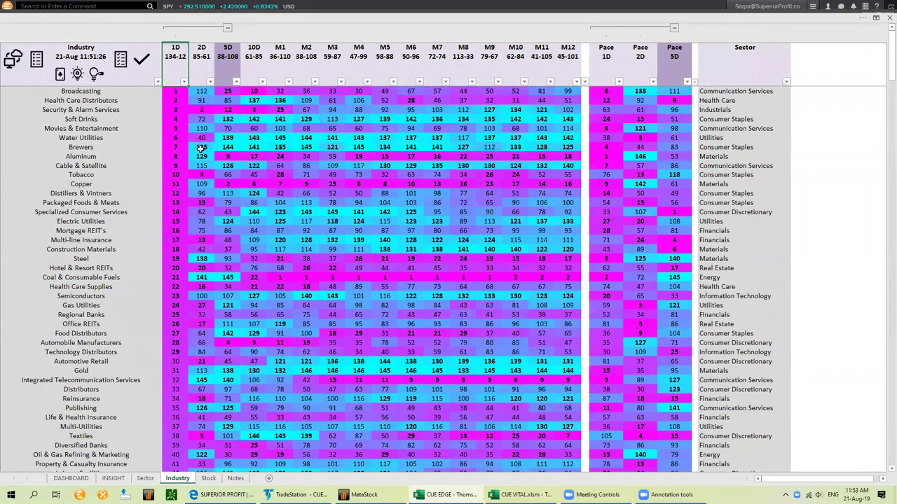
{"action": "left_click", "coordinate": [176, 70]}
- Examine the leading industries by 1D rank, comparing their ranks across the other periods and their sectors
{"action": "left_click_drag", "start_coordinate": [174, 92], "coordinate": [174, 205]}
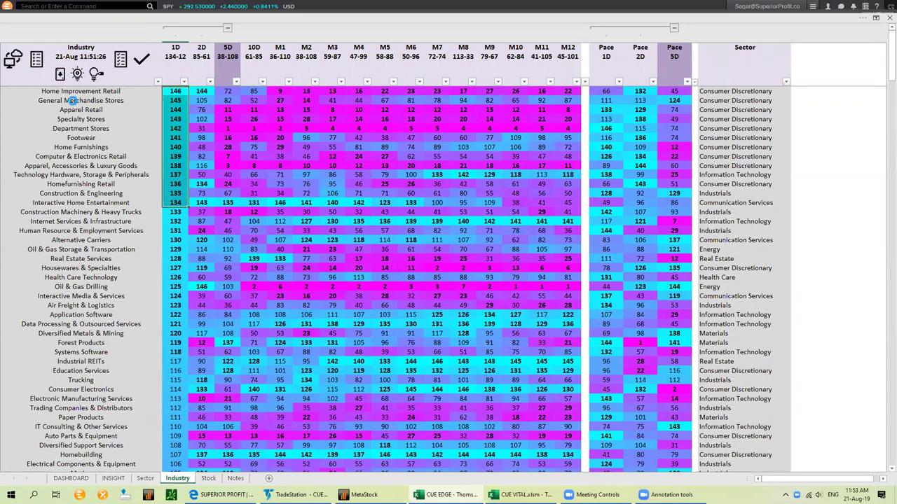
{"action": "left_click", "coordinate": [70, 100]}
{"action": "left_click", "coordinate": [61, 76]}
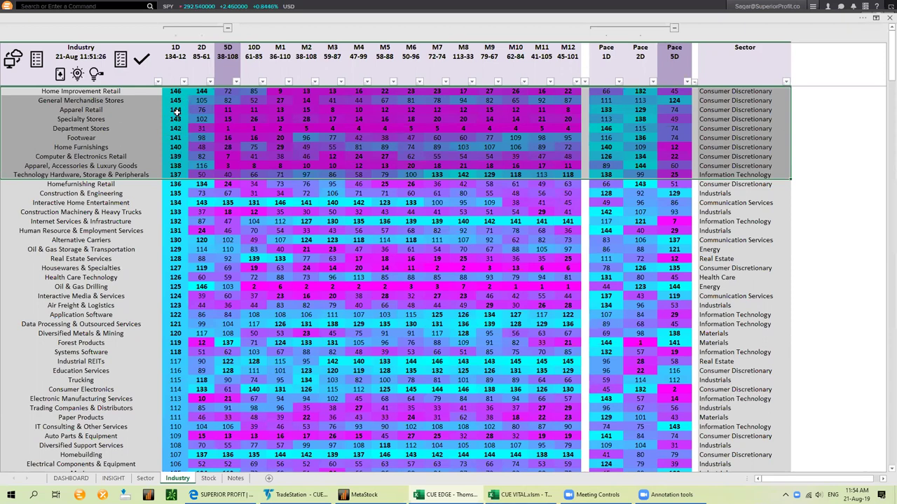
{"action": "left_click_drag", "start_coordinate": [175, 92], "coordinate": [361, 167]}
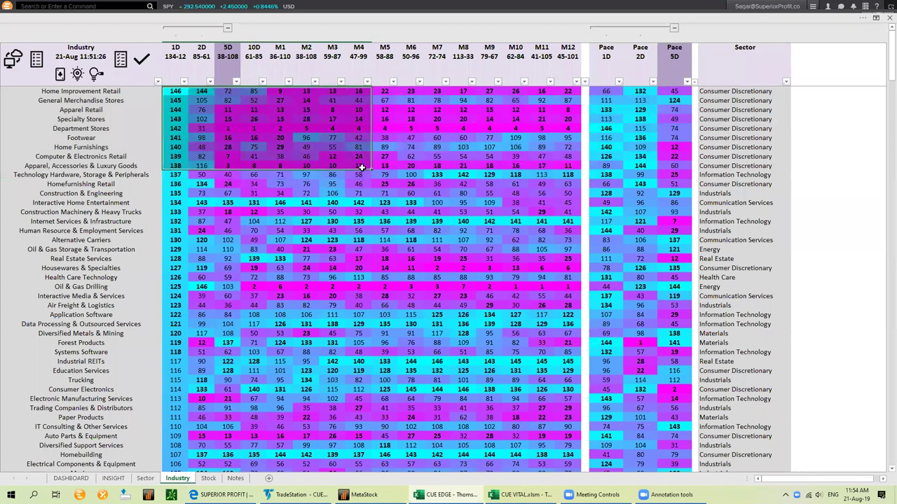
{"action": "left_click", "coordinate": [209, 121]}
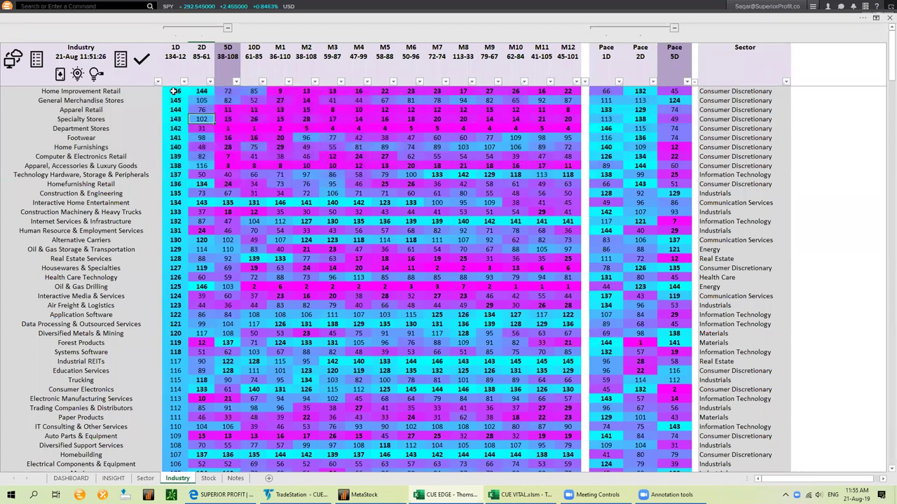
{"action": "left_click_drag", "start_coordinate": [175, 91], "coordinate": [195, 176]}
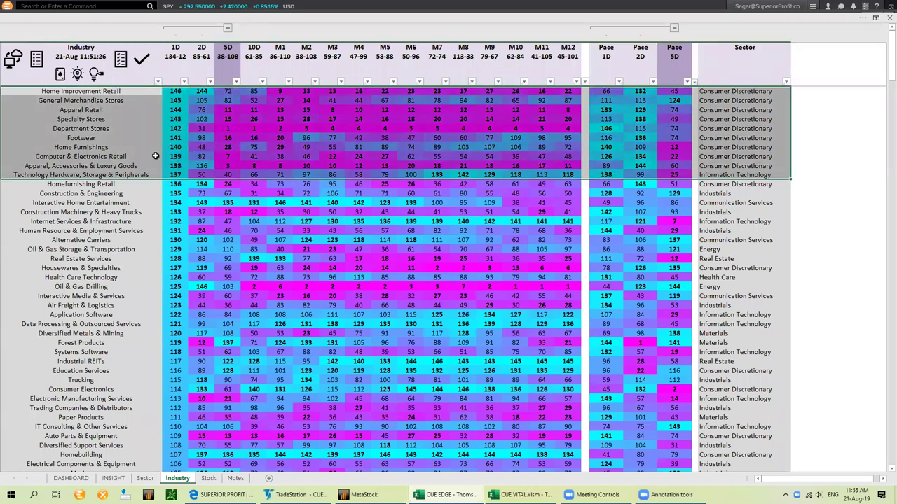
- Select the industries from Home Improvement Retail to Apparel, Accessories & Luxury Goods and list their stocks on the Stock sheet
{"action": "left_click_drag", "start_coordinate": [128, 166], "coordinate": [115, 90]}
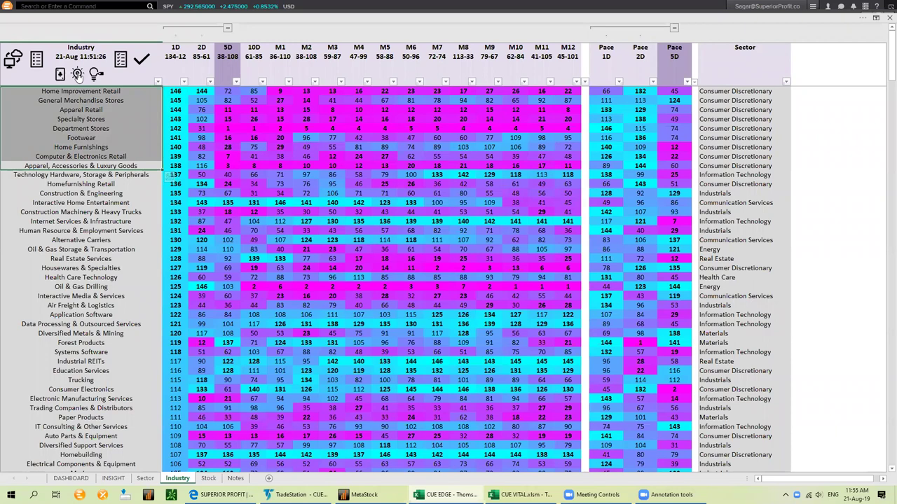
{"action": "left_click", "coordinate": [80, 75]}
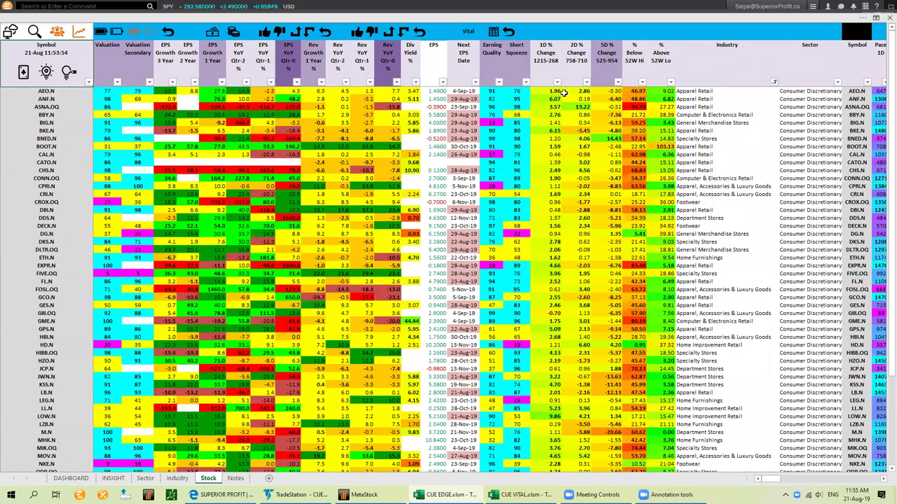
- Sort the filtered stocks by 1D % Change from highest to lowest and select the first value in that column
{"action": "left_click", "coordinate": [547, 67]}
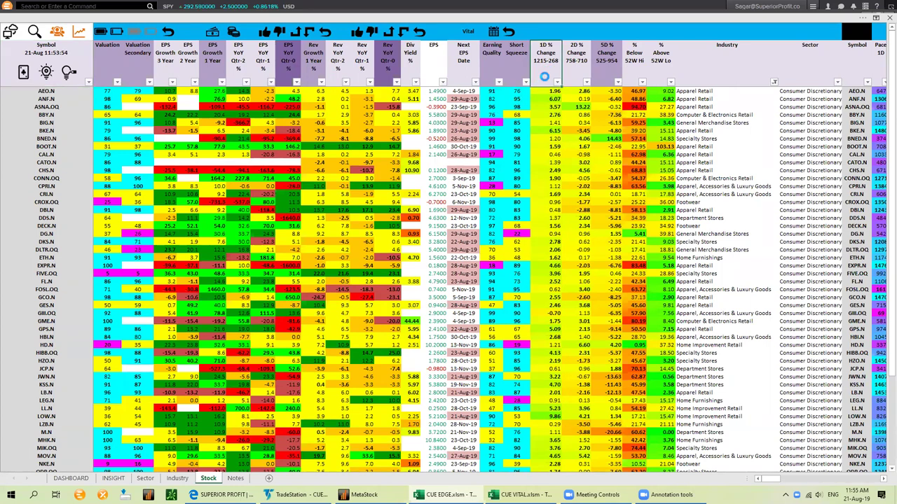
{"action": "left_click", "coordinate": [545, 75]}
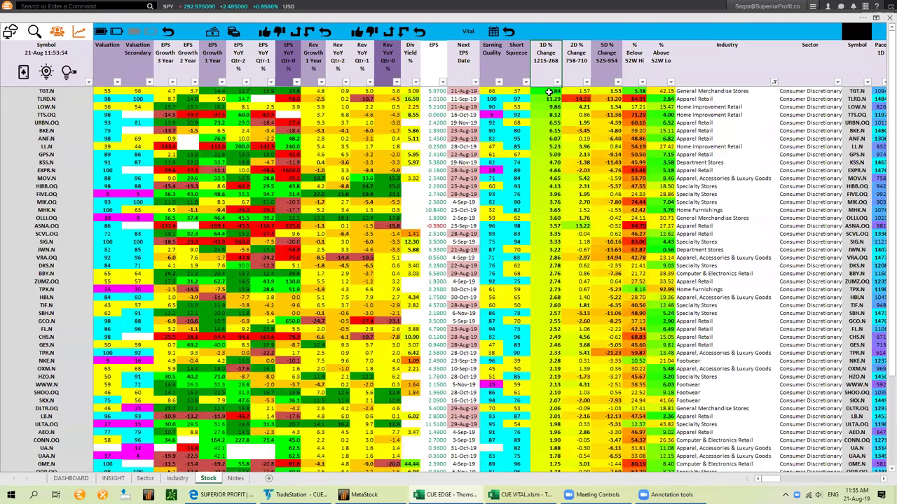
{"action": "left_click", "coordinate": [549, 92]}
- On the dashboard, set the Technical Trading System to CUEElite
{"action": "left_click", "coordinate": [74, 478]}
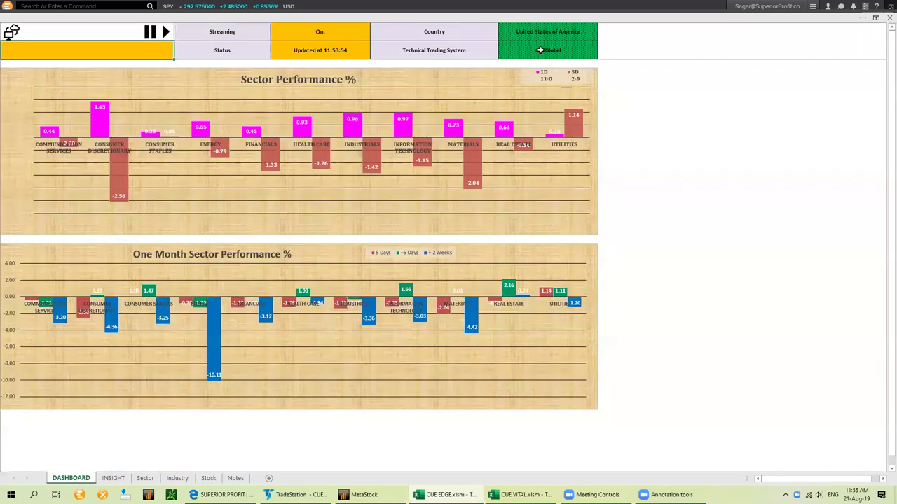
{"action": "left_click", "coordinate": [601, 55]}
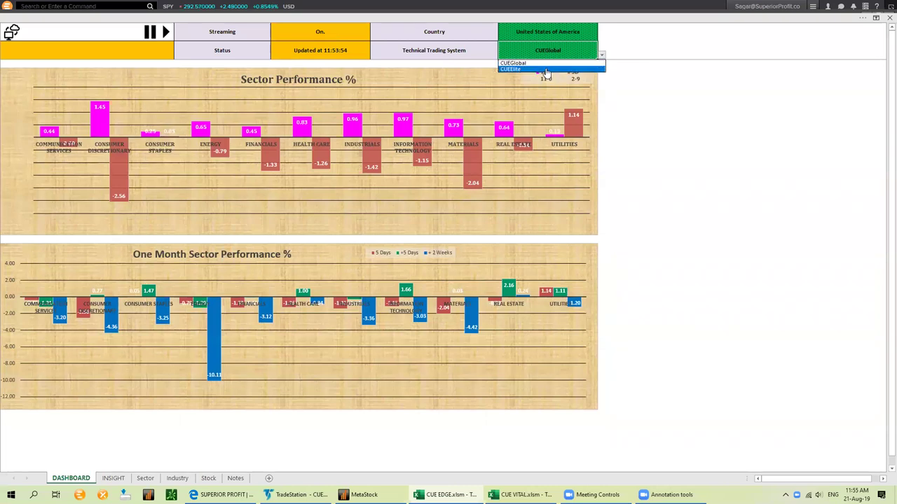
{"action": "left_click", "coordinate": [549, 70]}
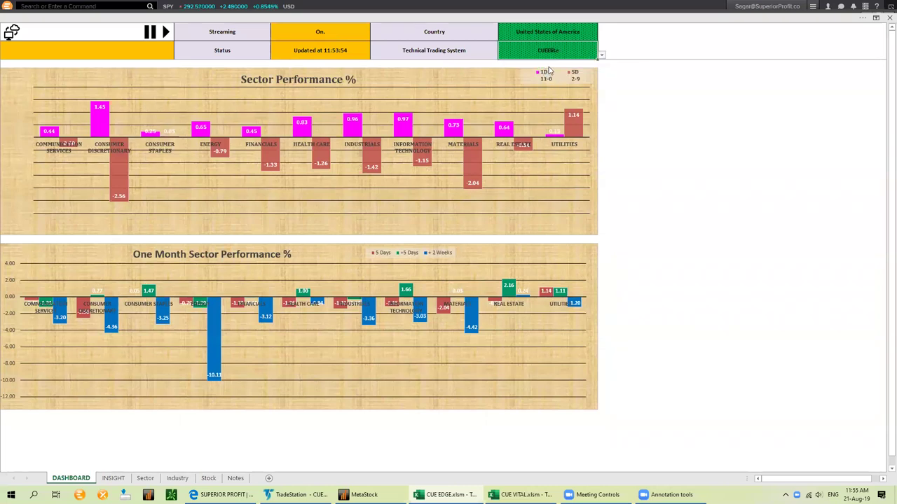
- On the Stock sheet, select the 1D % Change values from the first stock, TGT.N, through LB.N
{"action": "left_click", "coordinate": [209, 479]}
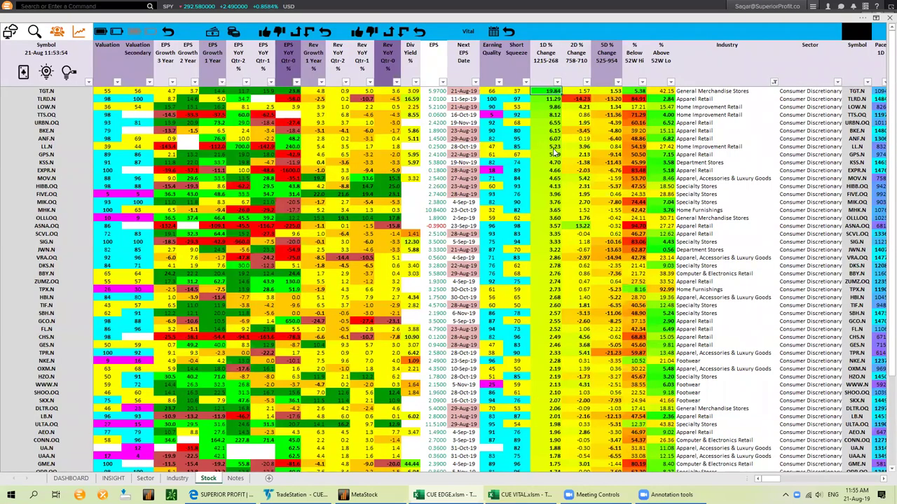
{"action": "scroll", "coordinate": [548, 384], "scroll_direction": "down", "scroll_amount": 4}
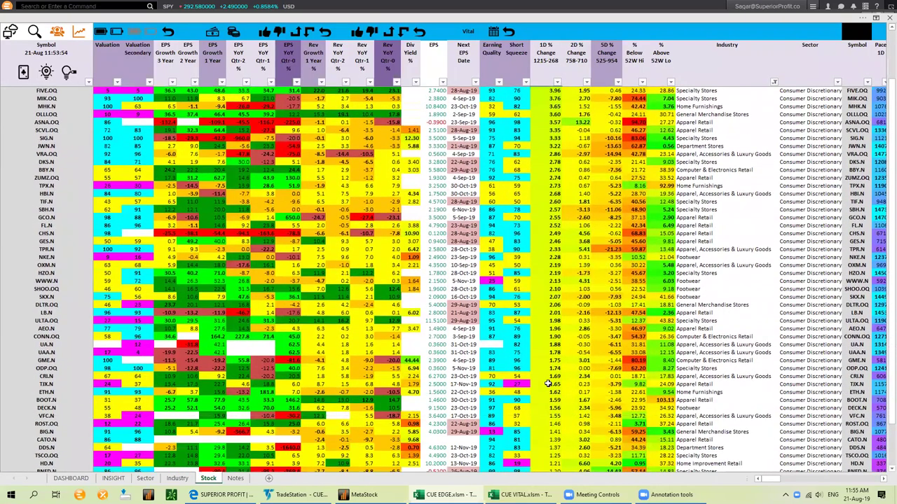
{"action": "scroll", "coordinate": [548, 384], "scroll_direction": "down", "scroll_amount": 1}
{"action": "left_click", "coordinate": [553, 400], "text": "shift"}
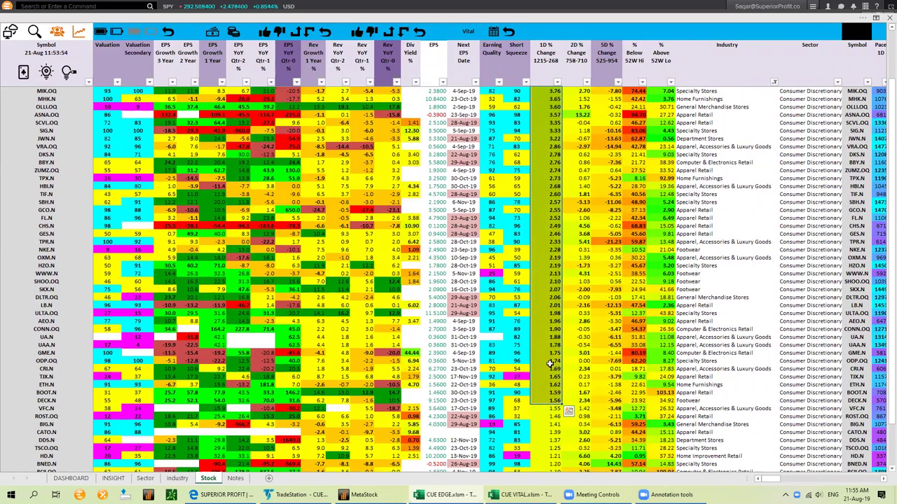
{"action": "left_click", "coordinate": [552, 306], "text": "shift"}
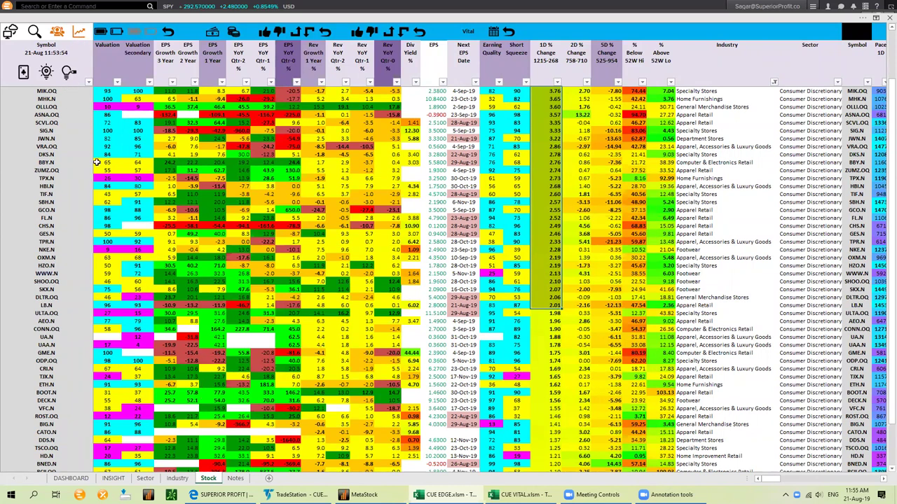
- Switch to TradeStation, open the CUE# Sonar workspace and sort the symbols by the Breakout column
{"action": "left_click", "coordinate": [291, 495]}
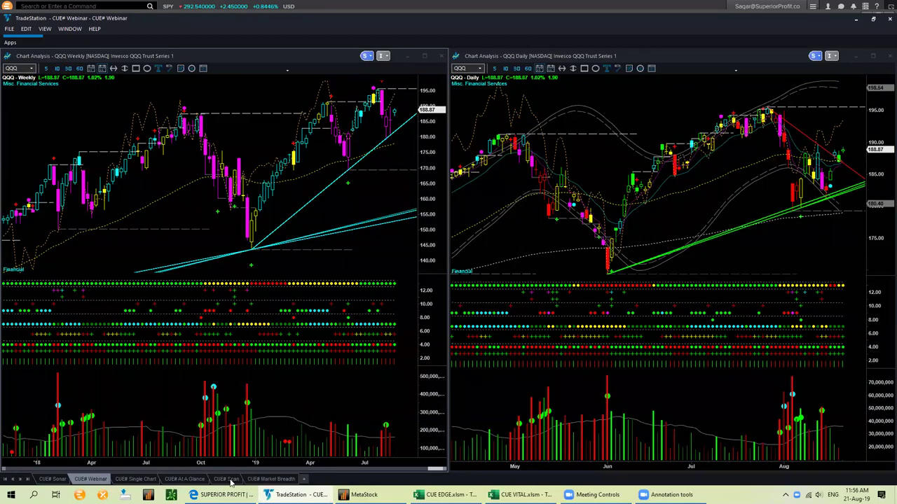
{"action": "left_click", "coordinate": [59, 480]}
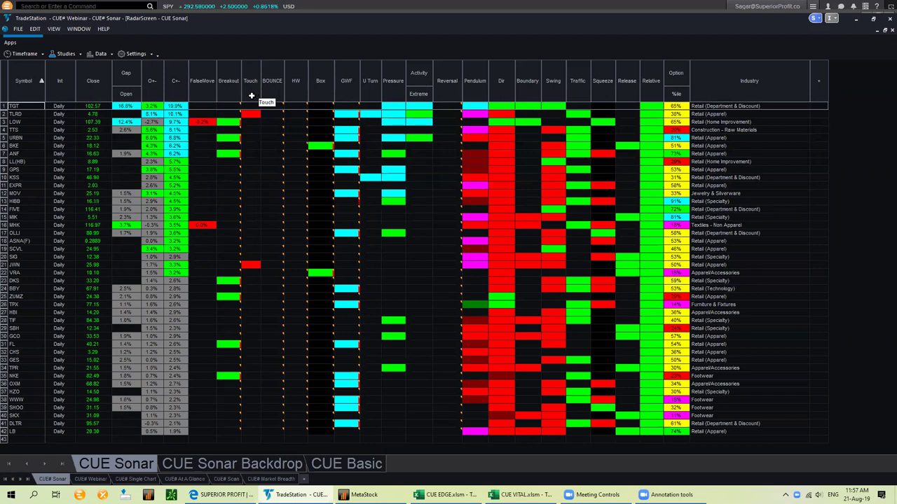
{"action": "left_click", "coordinate": [230, 88]}
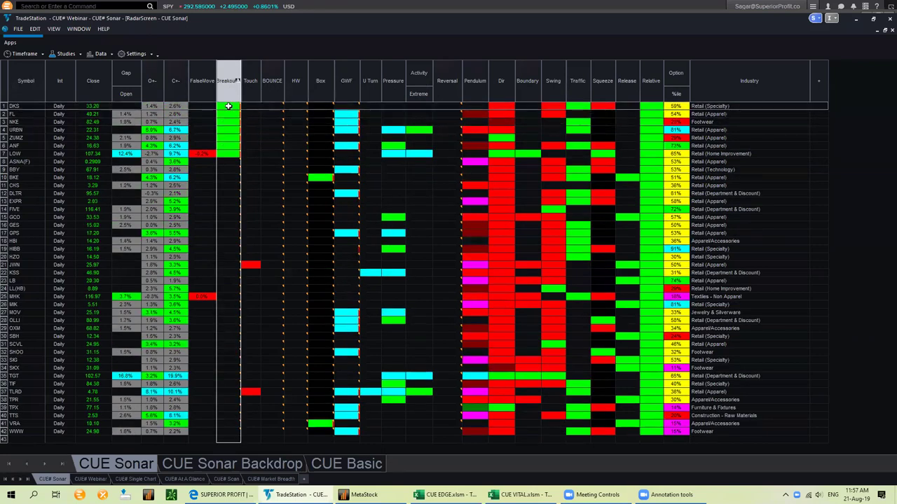
- Go through the symbols flagged with a breakout one by one, from DKS down to LOW
{"action": "key", "text": "Down"}
{"action": "key", "text": "Down"}
{"action": "key", "text": "Down"}
{"action": "key", "text": "Down"}
{"action": "key", "text": "Down"}
{"action": "key", "text": "Down"}
{"action": "key", "text": "Down"}
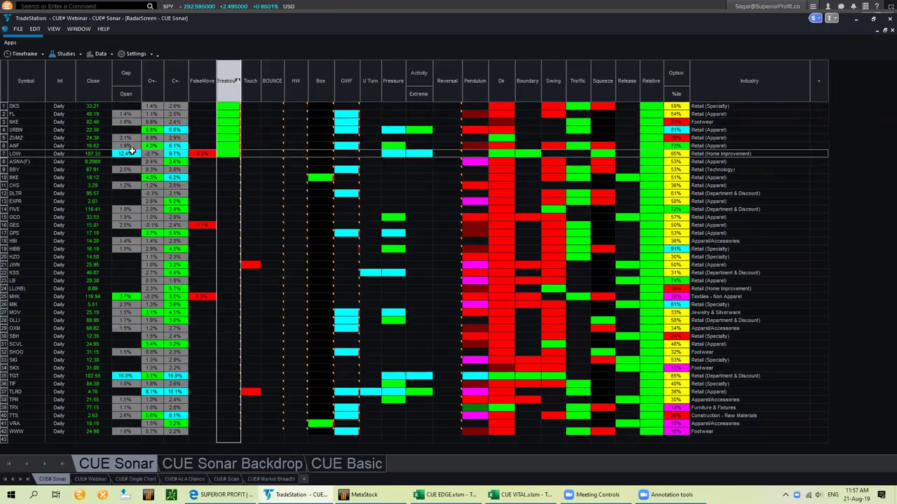
- Review the daily change and GWF signals in the breakout rows, including LOW, URBN, ZUMZ and ANF
{"action": "left_click", "coordinate": [34, 153]}
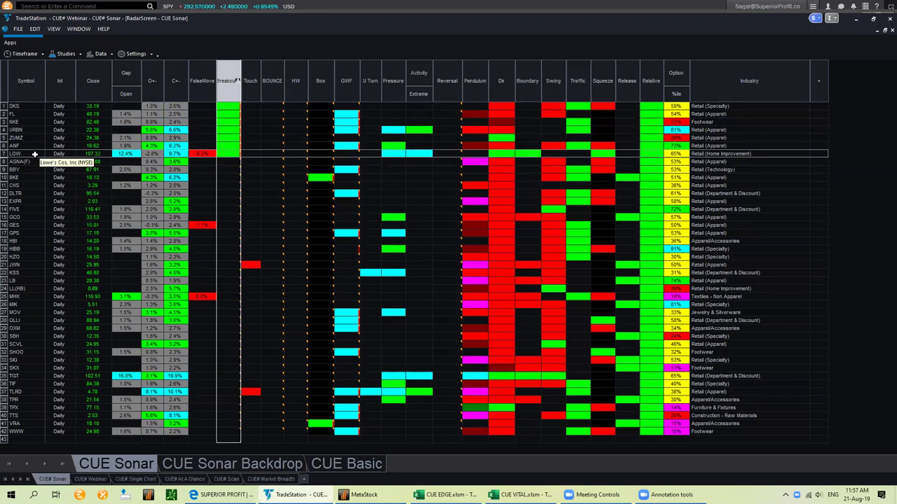
{"action": "left_click", "coordinate": [177, 131]}
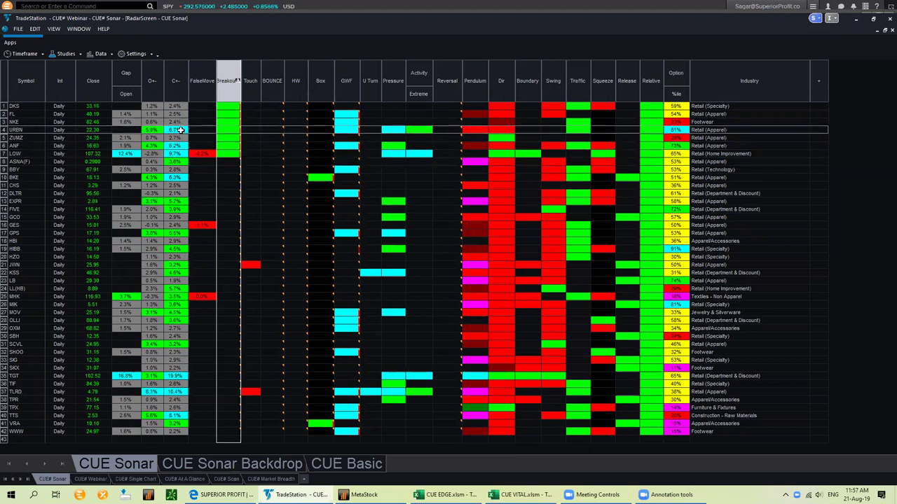
{"action": "left_click", "coordinate": [178, 154]}
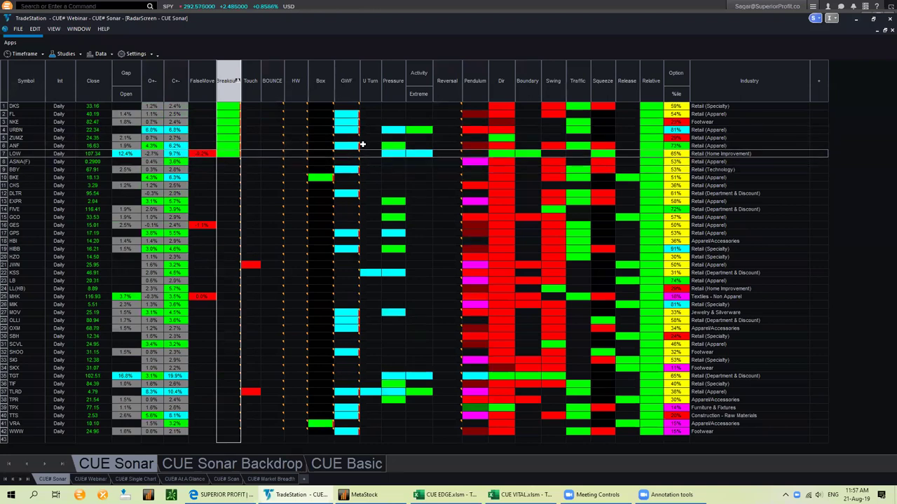
{"action": "left_click", "coordinate": [353, 121]}
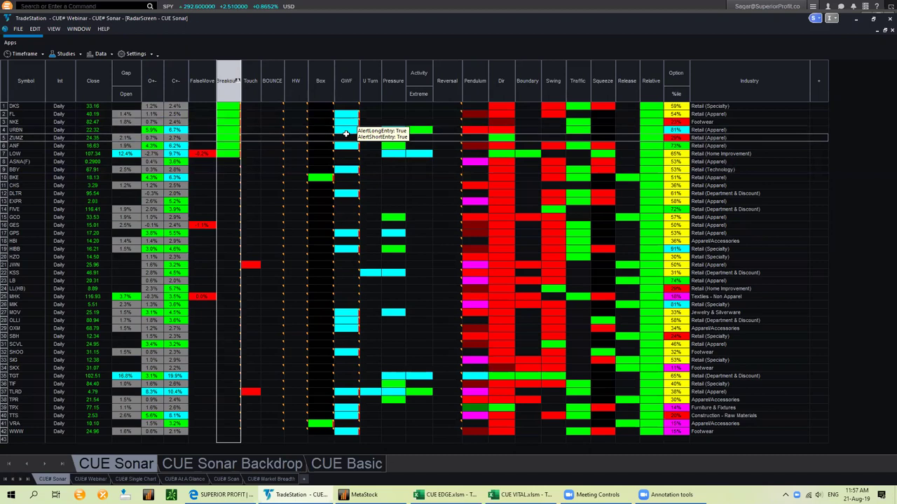
{"action": "left_click", "coordinate": [350, 135]}
{"action": "left_click", "coordinate": [313, 146]}
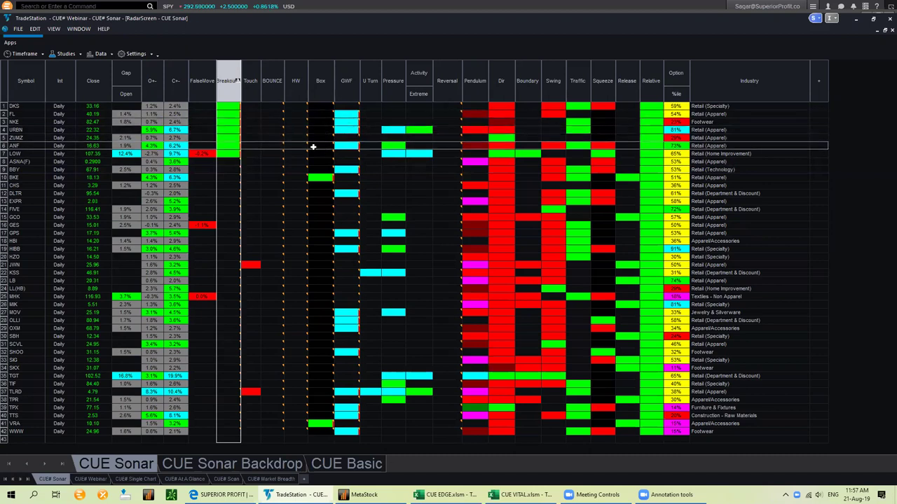
- Pick URBN in the CUE# Sonar list, view its weekly and daily charts in CUE# Webinar, and compress the weekly chart's price scale
{"action": "left_click", "coordinate": [384, 130]}
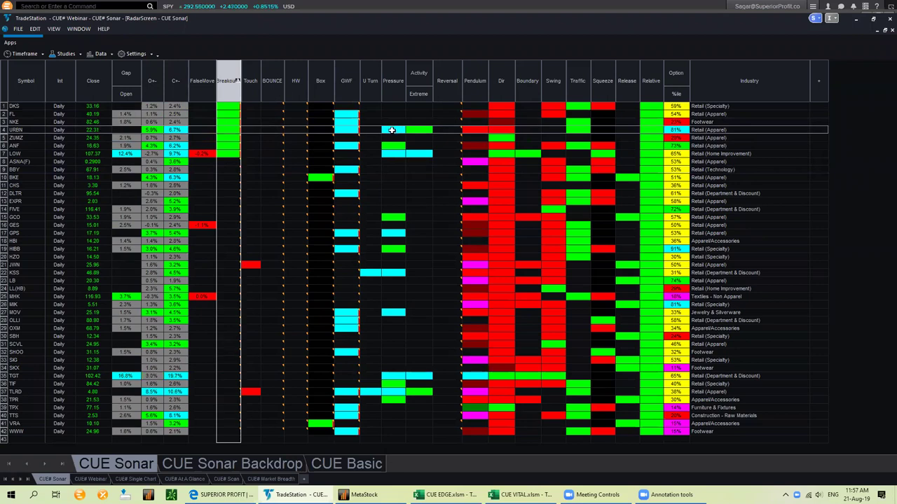
{"action": "left_click", "coordinate": [22, 129]}
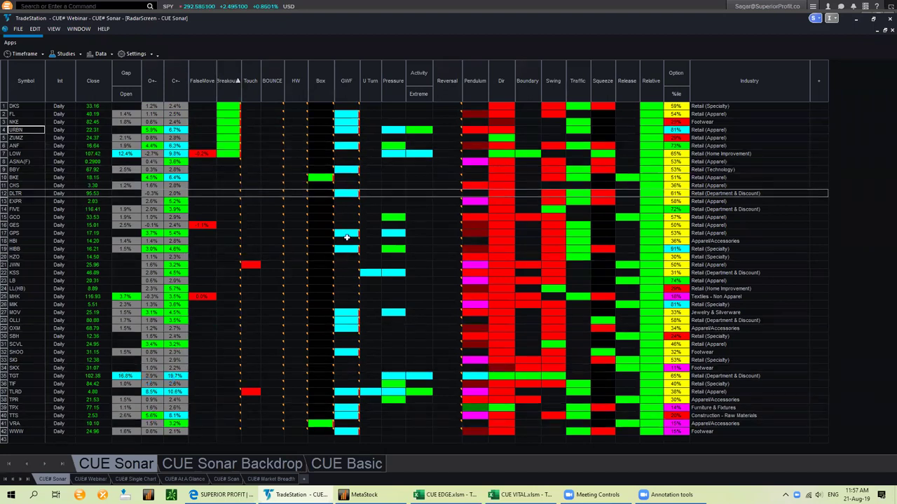
{"action": "left_click", "coordinate": [94, 480]}
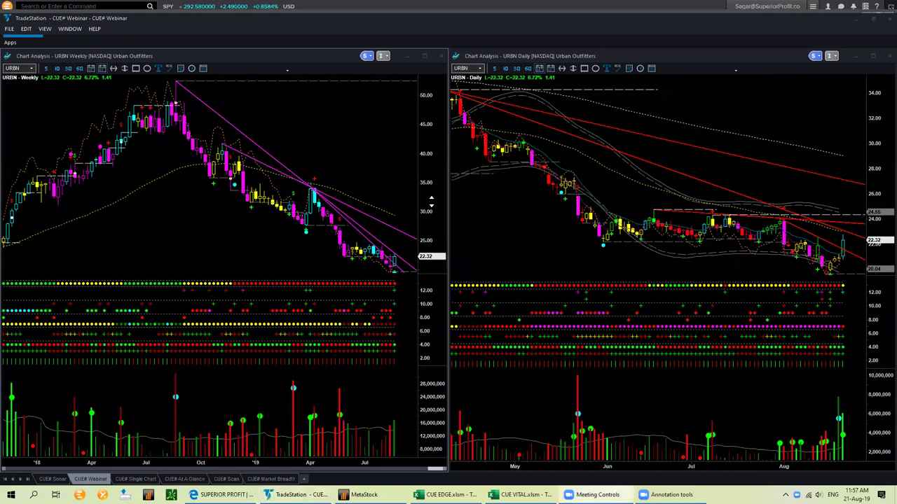
{"action": "left_click_drag", "start_coordinate": [431, 200], "coordinate": [431, 211]}
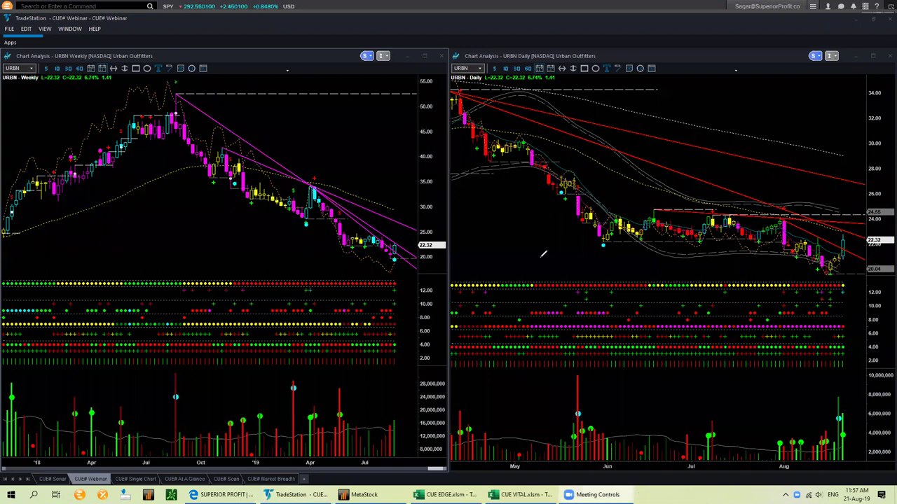
- Mark the latest weekly bar and daily trendline breakout area on the URBN charts with arrows, and clear the annotations
{"action": "left_click_drag", "start_coordinate": [357, 275], "coordinate": [391, 265]}
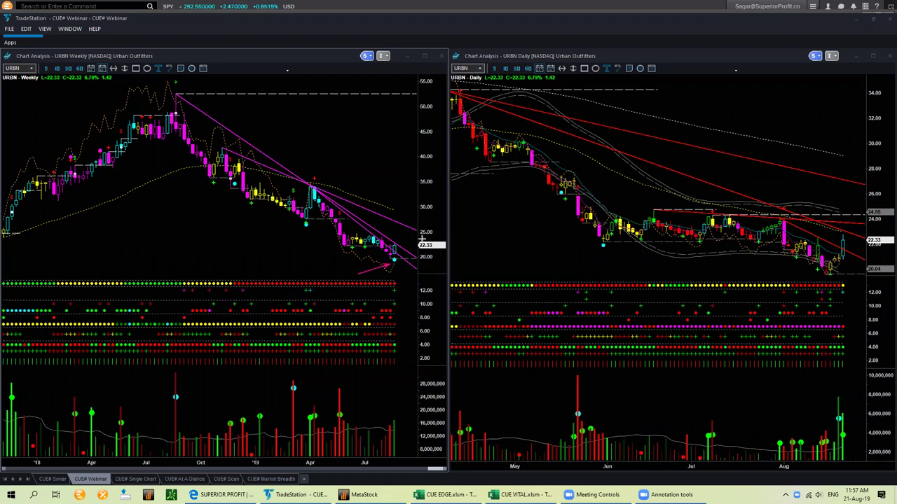
{"action": "left_click_drag", "start_coordinate": [423, 238], "coordinate": [400, 249]}
{"action": "left_click_drag", "start_coordinate": [810, 220], "coordinate": [866, 243]}
{"action": "key", "text": "e"}
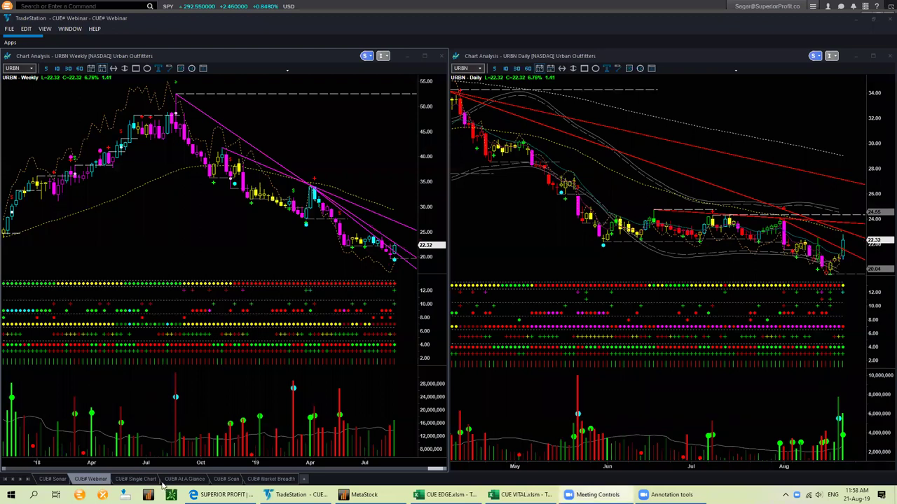
- Remove URBN from the CUE# Sonar list and show the weekly and daily charts of FL in CUE# Webinar
{"action": "left_click", "coordinate": [53, 480]}
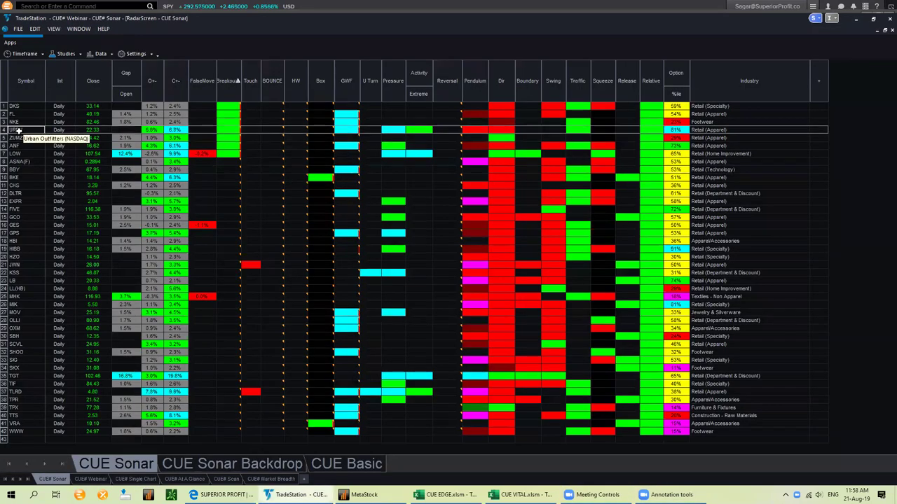
{"action": "key", "text": "Delete"}
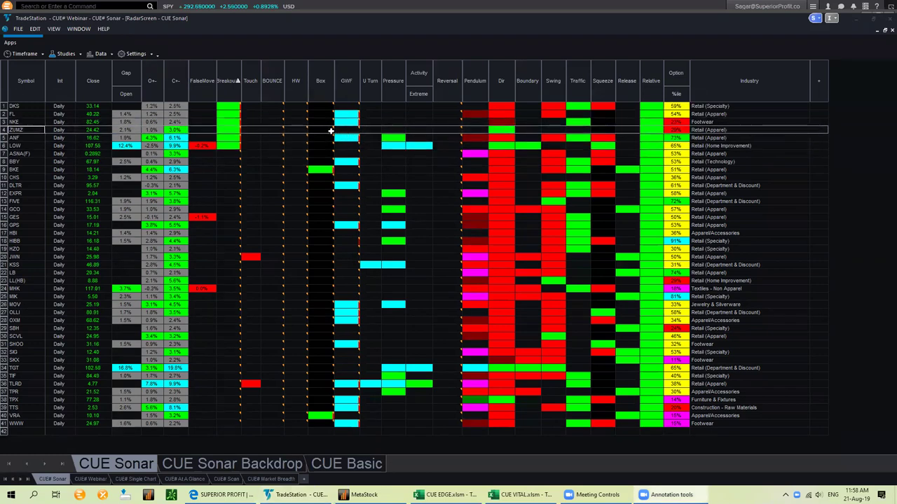
{"action": "left_click", "coordinate": [23, 106]}
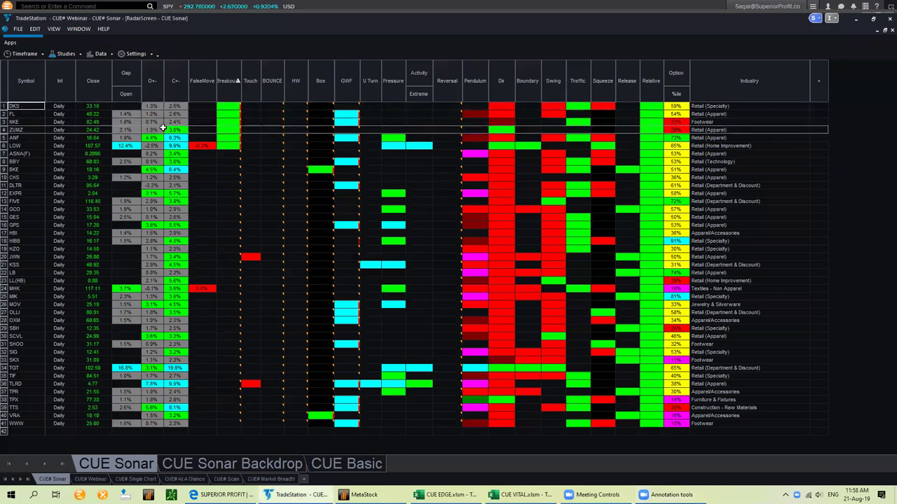
{"action": "left_click", "coordinate": [23, 113]}
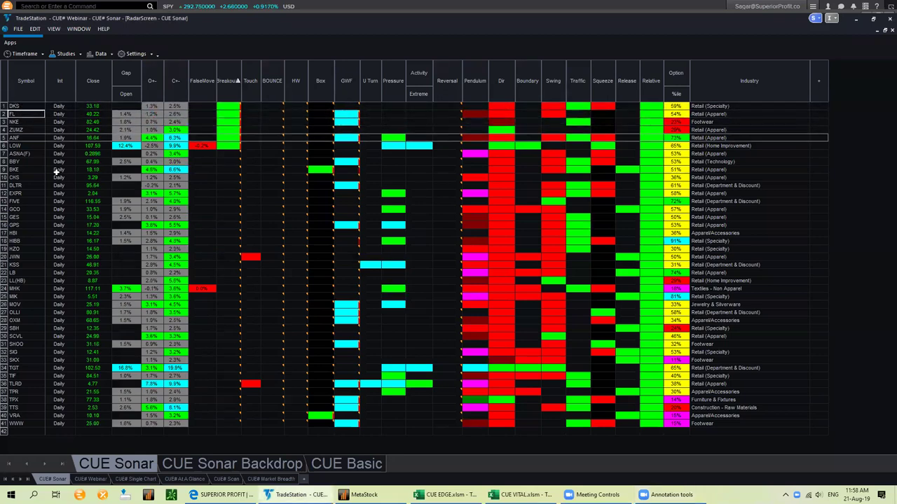
{"action": "left_click", "coordinate": [100, 479]}
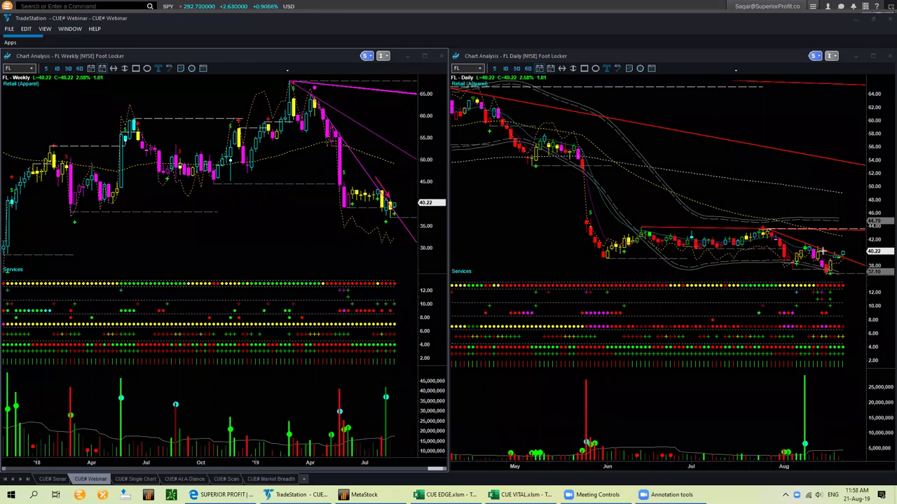
- Mark the falling trendline, the resistance level, the recent low and the indicator signals on FL's daily chart with arrows
{"action": "left_click_drag", "start_coordinate": [823, 251], "coordinate": [855, 263]}
{"action": "left_click_drag", "start_coordinate": [831, 232], "coordinate": [868, 228]}
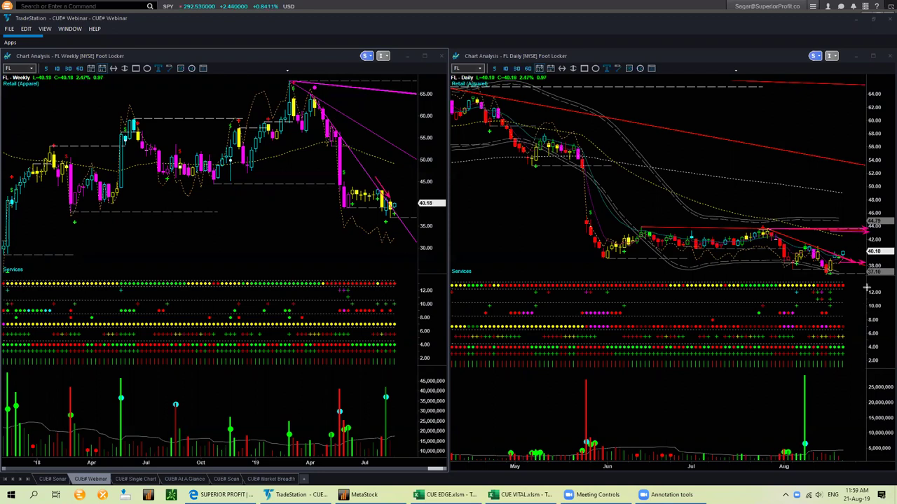
{"action": "left_click_drag", "start_coordinate": [868, 285], "coordinate": [838, 299]}
{"action": "left_click_drag", "start_coordinate": [729, 261], "coordinate": [830, 258]}
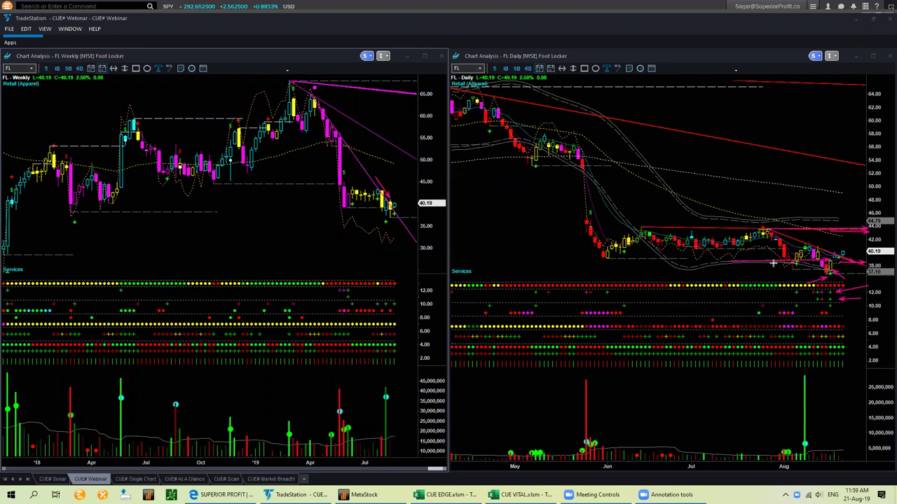
{"action": "mouse_move", "coordinate": [765, 258]}
{"action": "left_mouse_down"}
{"action": "mouse_move", "coordinate": [781, 269]}
{"action": "mouse_move", "coordinate": [851, 271]}
{"action": "mouse_move", "coordinate": [867, 238]}
{"action": "left_mouse_up"}
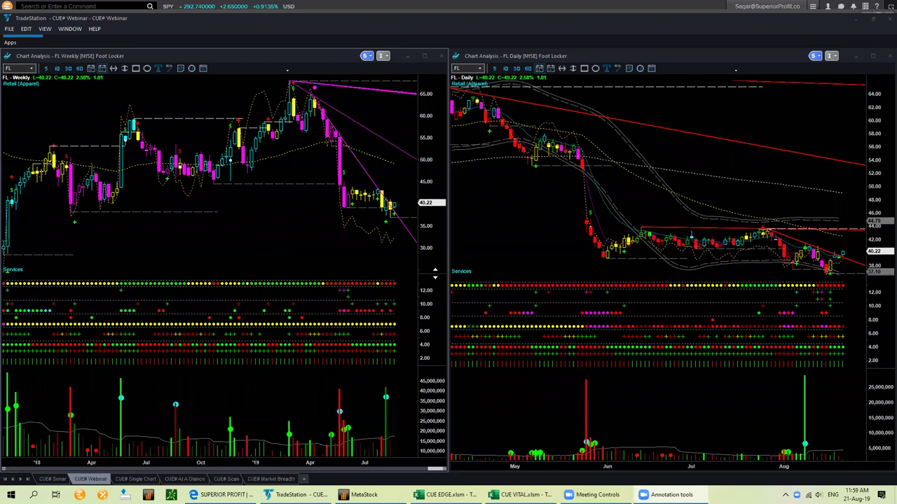
- Return to the CUE# Sonar workspace and enter the symbol FL in the first blank row above the list
{"action": "left_click", "coordinate": [56, 481]}
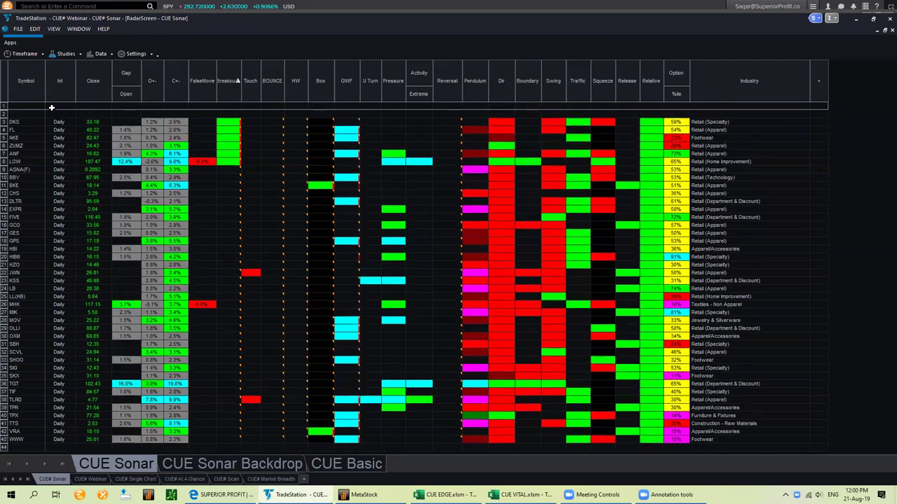
{"action": "type", "text": "fl"}
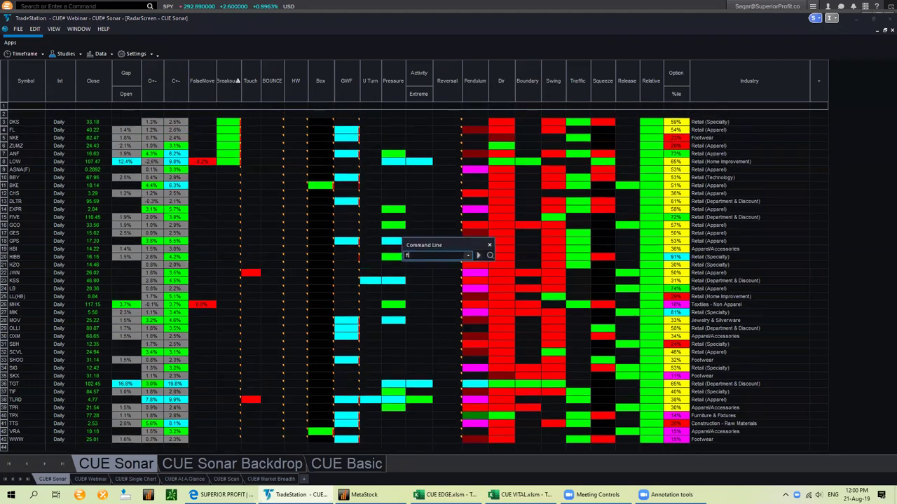
{"action": "key", "text": "Return"}
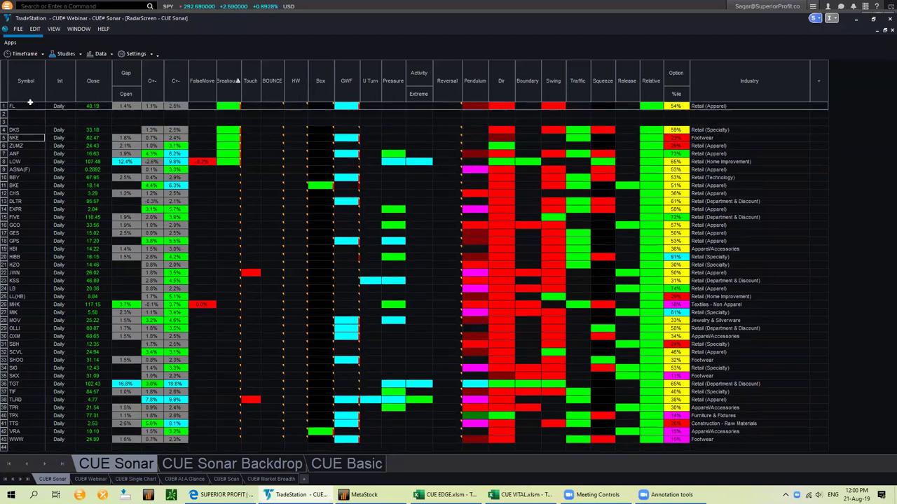
- Select NKE in the breakout group and review its weekly and daily charts in the CUE# Webinar workspace
{"action": "left_click", "coordinate": [30, 137]}
{"action": "left_click", "coordinate": [29, 144]}
{"action": "left_click", "coordinate": [18, 106]}
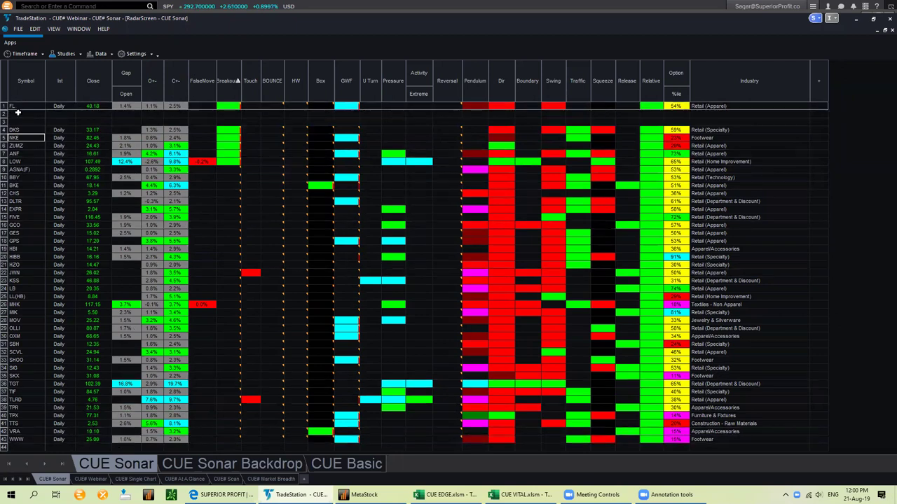
{"action": "left_click", "coordinate": [91, 479]}
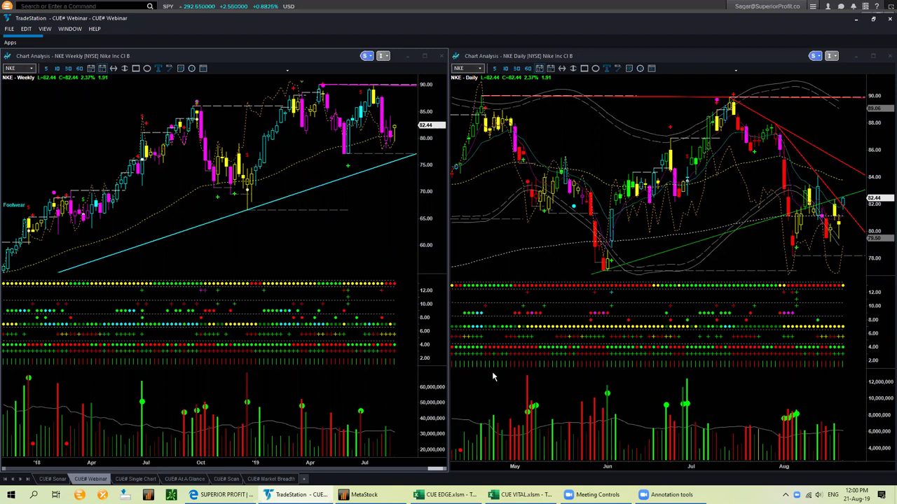
- Switch to the CUE VITAL workbook in Excel
{"action": "left_click", "coordinate": [522, 494]}
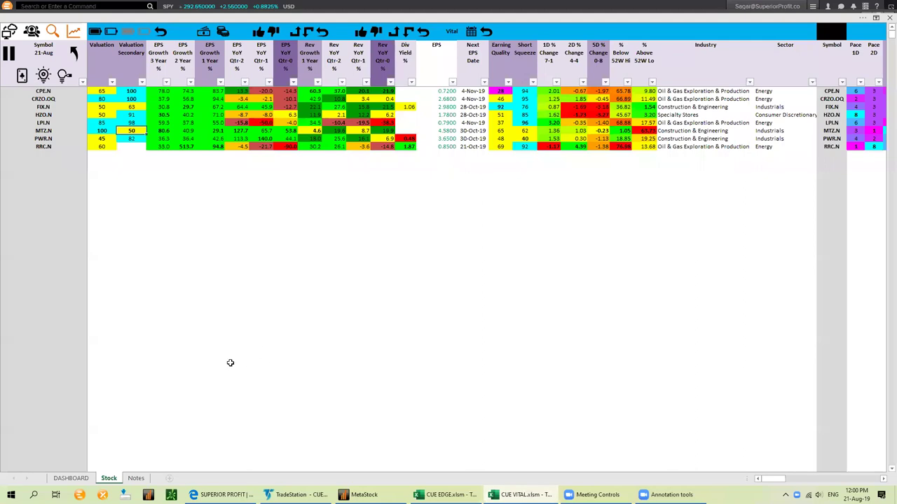
{"action": "left_click", "coordinate": [21, 6]}
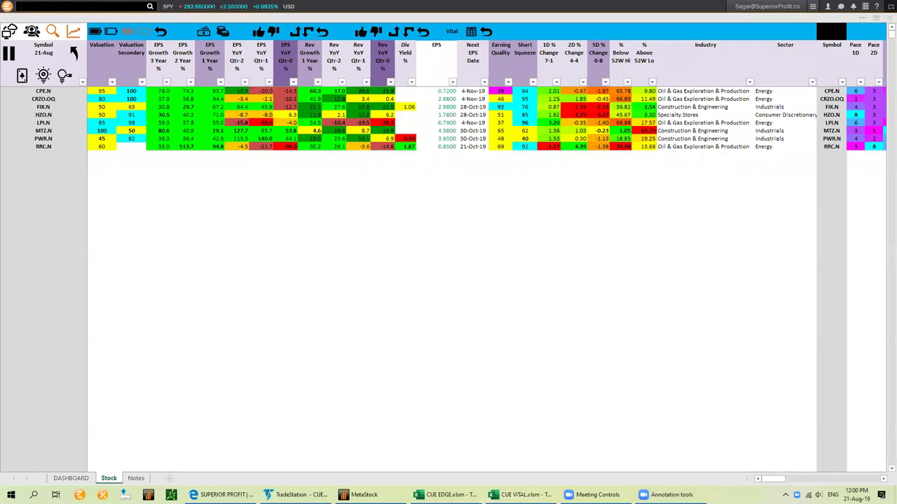
{"action": "type", "text": "fl"}
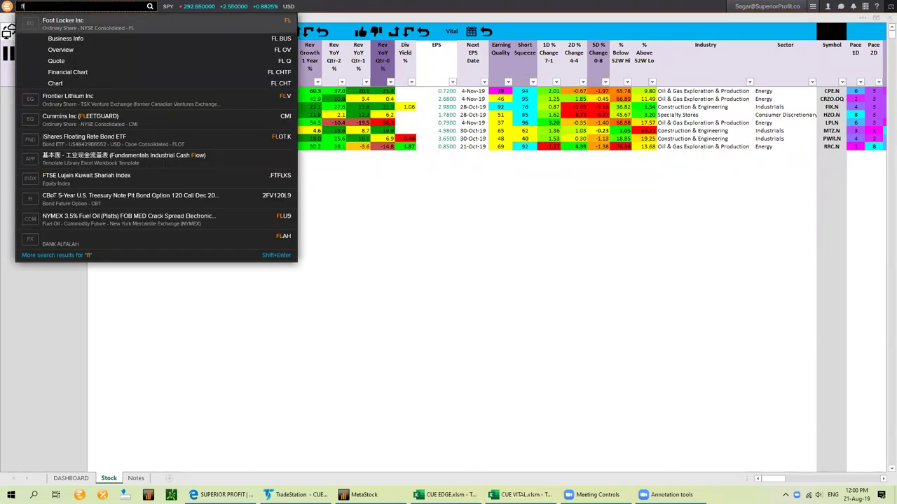
{"action": "key", "text": "Escape"}
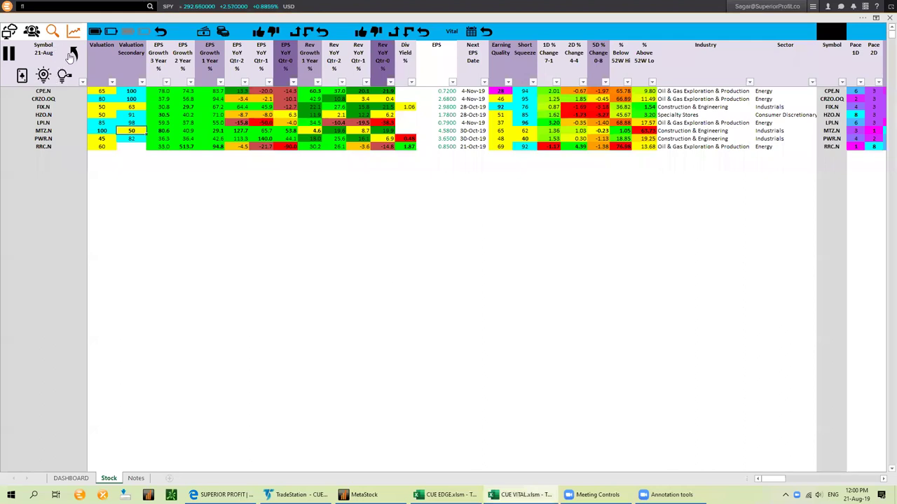
- On the DASHBOARD sheet, enter the tickers fl and nke in the first two rows of the Manual List
{"action": "left_click", "coordinate": [73, 54]}
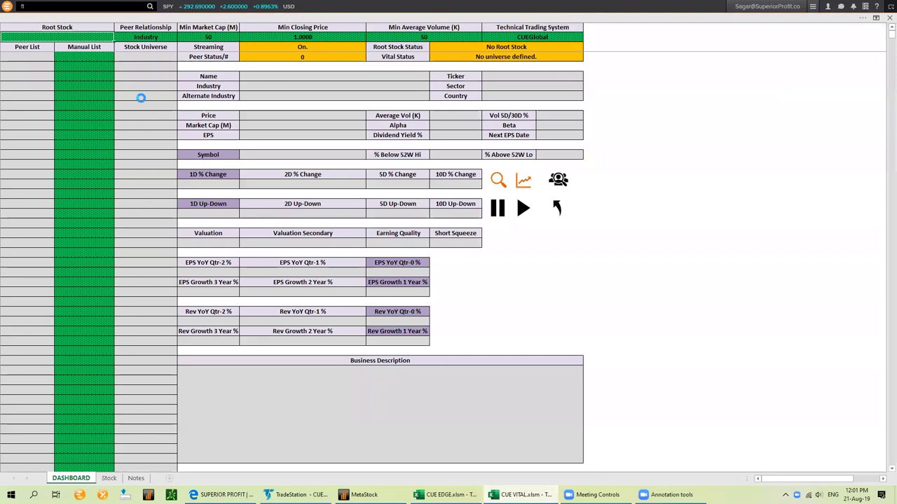
{"action": "left_click", "coordinate": [84, 56]}
{"action": "key", "text": "F2"}
{"action": "type", "text": "f"}
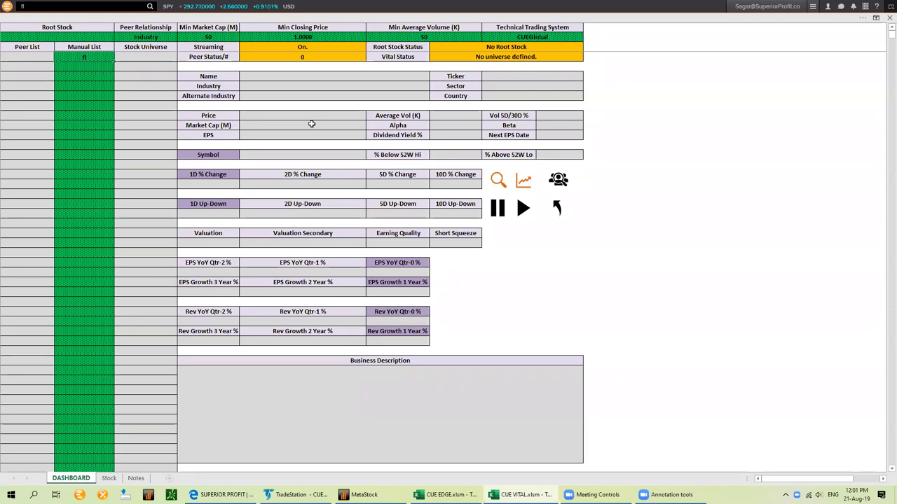
{"action": "type", "text": "l"}
{"action": "key", "text": "Return"}
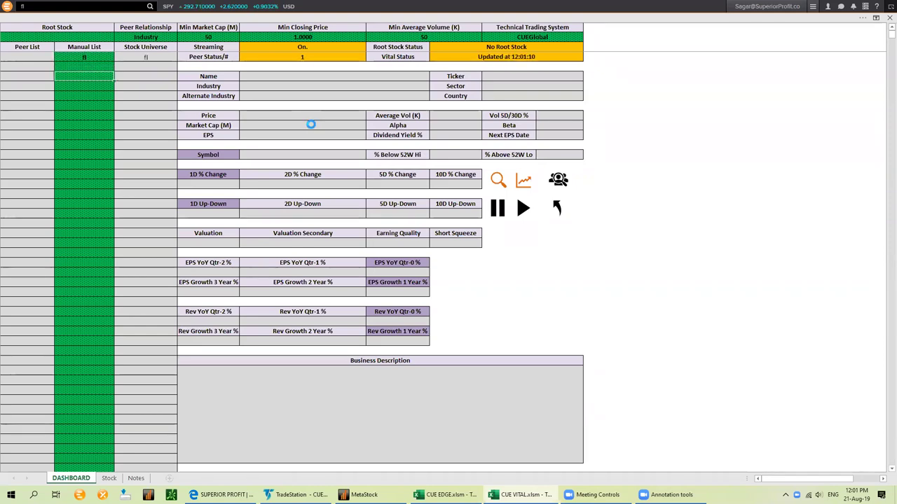
{"action": "left_click", "coordinate": [88, 68]}
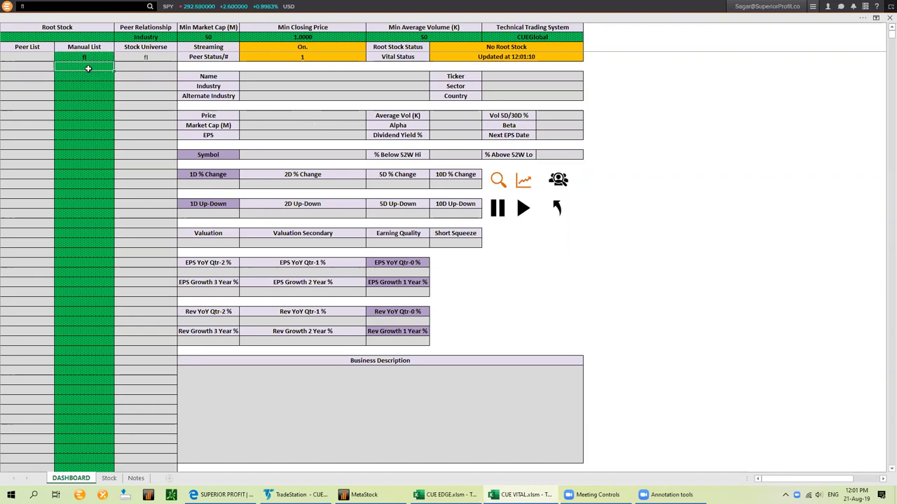
{"action": "type", "text": "nke"}
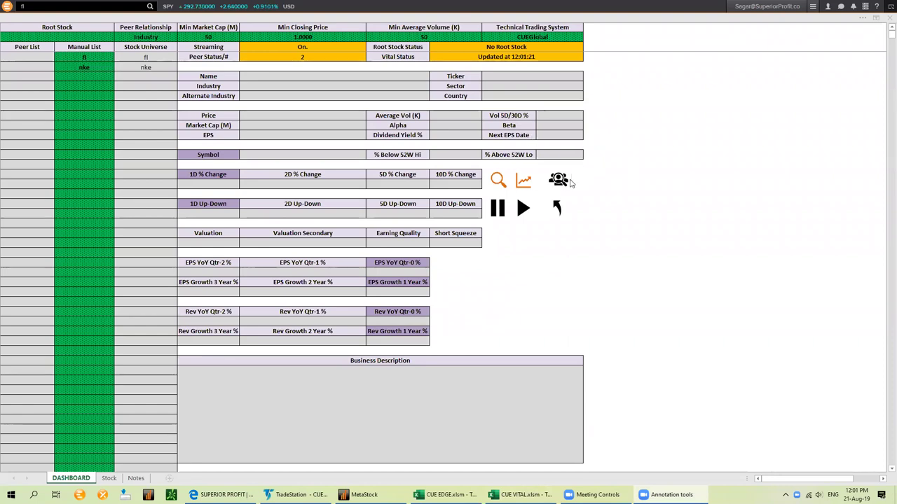
- Load the listed tickers' fundamentals on the Stock sheet and check the Industry entries of FL and NKE
{"action": "left_click", "coordinate": [612, 172]}
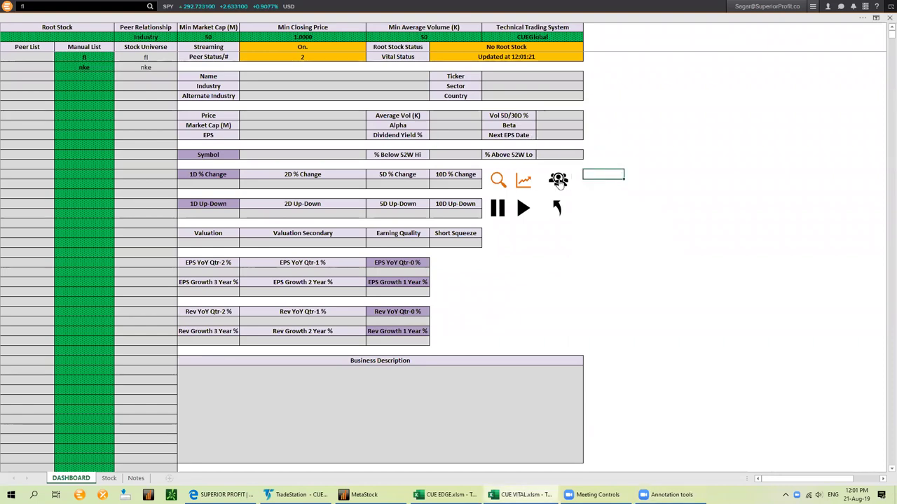
{"action": "left_click", "coordinate": [558, 180]}
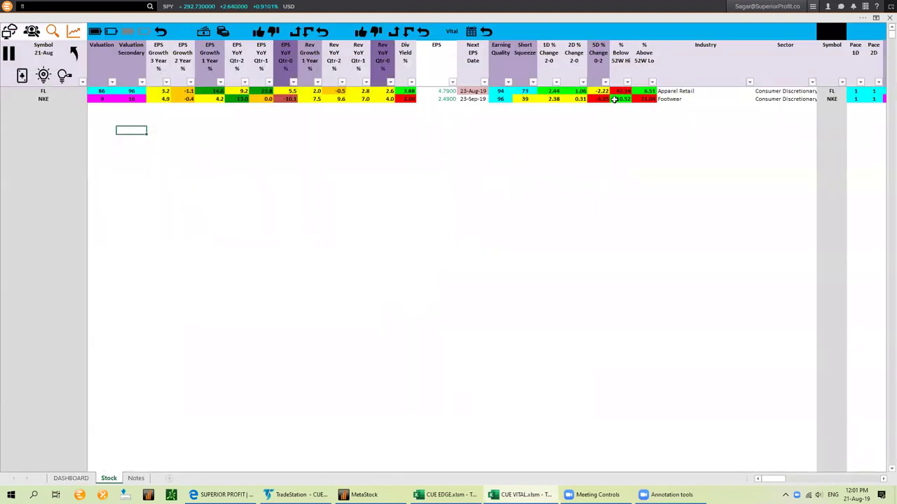
{"action": "left_click", "coordinate": [676, 91]}
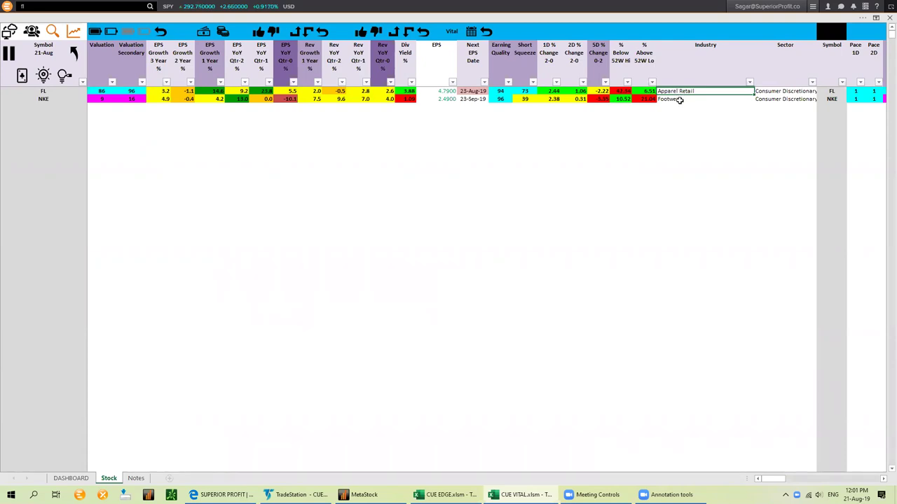
{"action": "left_click", "coordinate": [679, 100]}
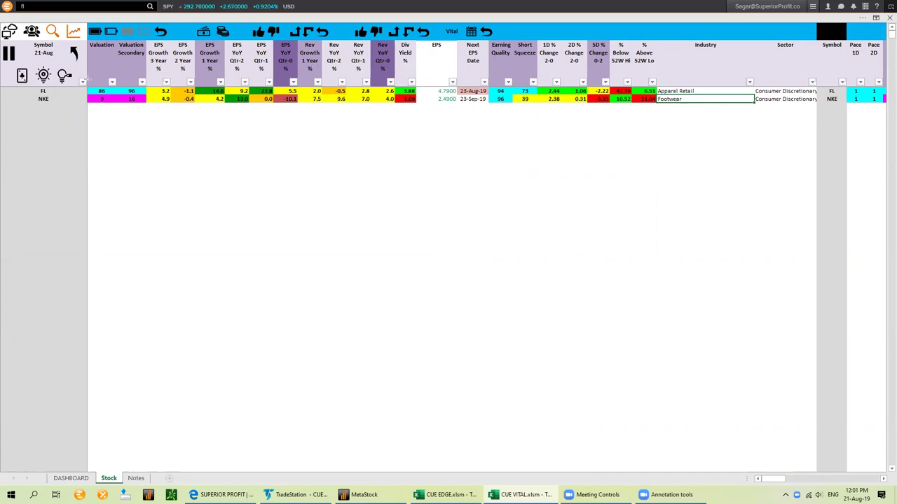
- Mark the Valuation, EPS growth, quarterly EPS and dividend yield figures of FL and NKE with arrows to compare them
{"action": "left_click_drag", "start_coordinate": [93, 71], "coordinate": [103, 82]}
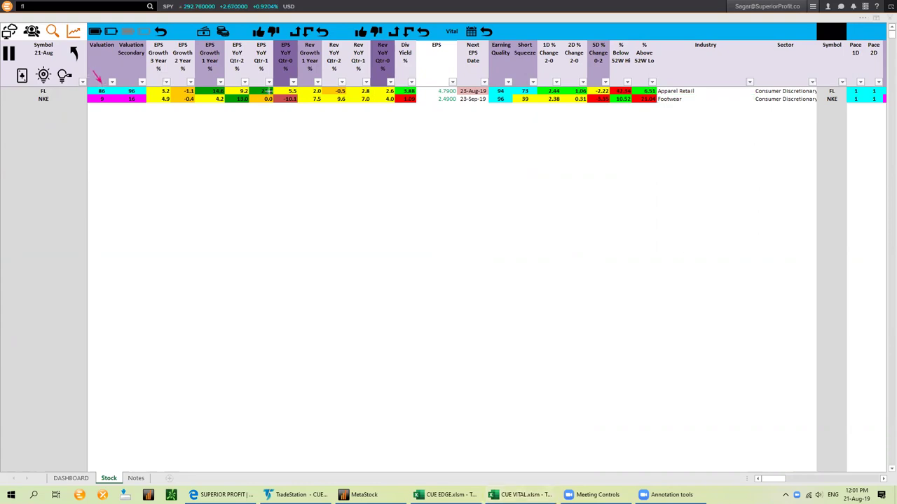
{"action": "left_click_drag", "start_coordinate": [270, 61], "coordinate": [285, 86]}
{"action": "left_click_drag", "start_coordinate": [198, 72], "coordinate": [214, 85]}
{"action": "left_click_drag", "start_coordinate": [256, 77], "coordinate": [266, 102]}
{"action": "left_click_drag", "start_coordinate": [209, 118], "coordinate": [220, 101]}
{"action": "left_click_drag", "start_coordinate": [107, 70], "coordinate": [114, 88]}
{"action": "left_click_drag", "start_coordinate": [226, 122], "coordinate": [243, 105]}
{"action": "left_click_drag", "start_coordinate": [433, 72], "coordinate": [417, 90]}
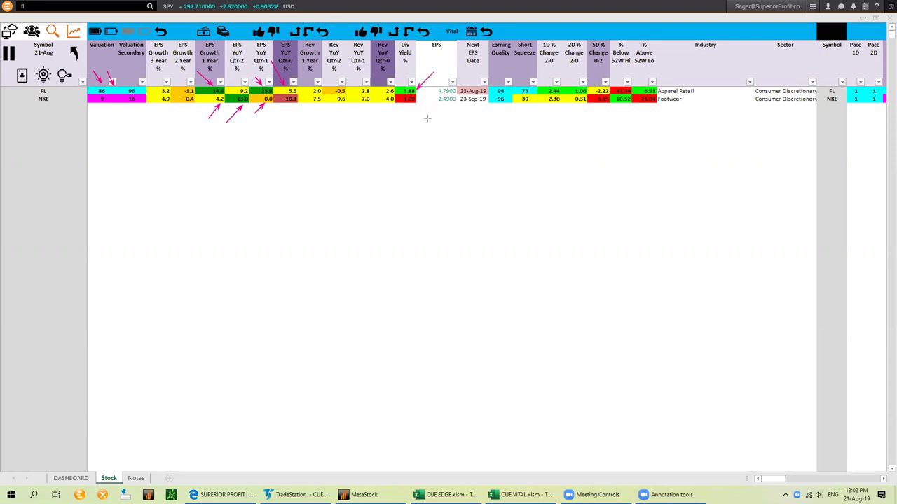
{"action": "left_click_drag", "start_coordinate": [434, 120], "coordinate": [415, 104]}
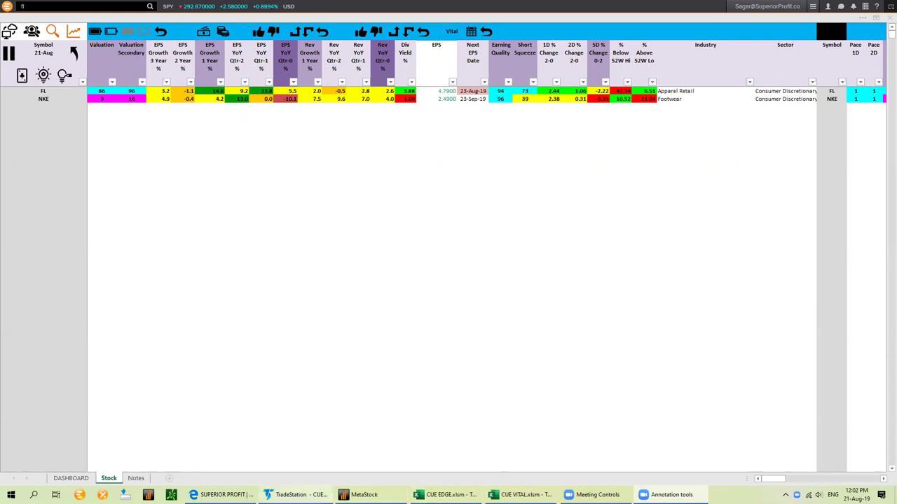
- Switch to TradeStation and remove NKE from the CUE# Sonar watchlist
{"action": "key", "text": "alt+Tab"}
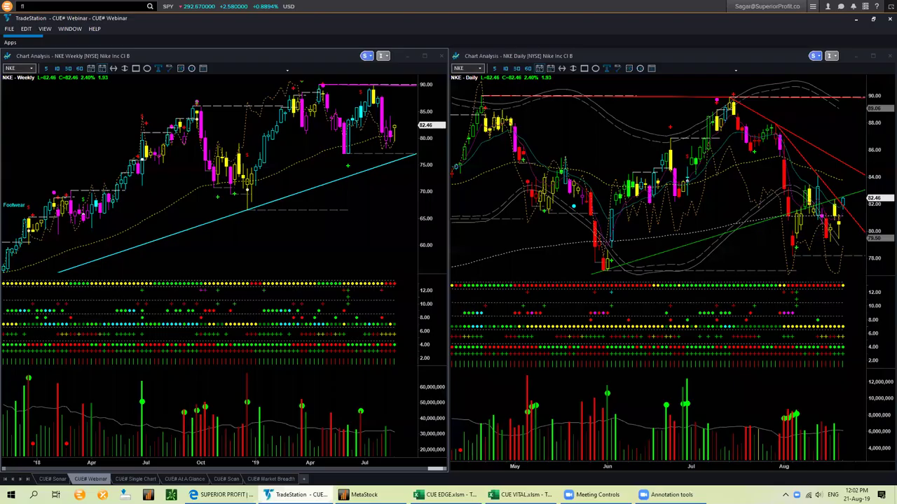
{"action": "left_click", "coordinate": [226, 478]}
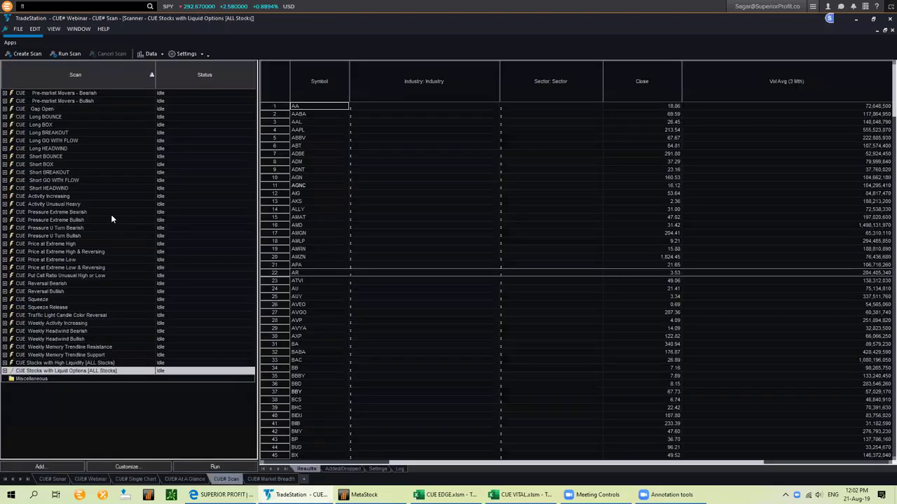
{"action": "left_click", "coordinate": [60, 480]}
{"action": "left_click", "coordinate": [37, 138]}
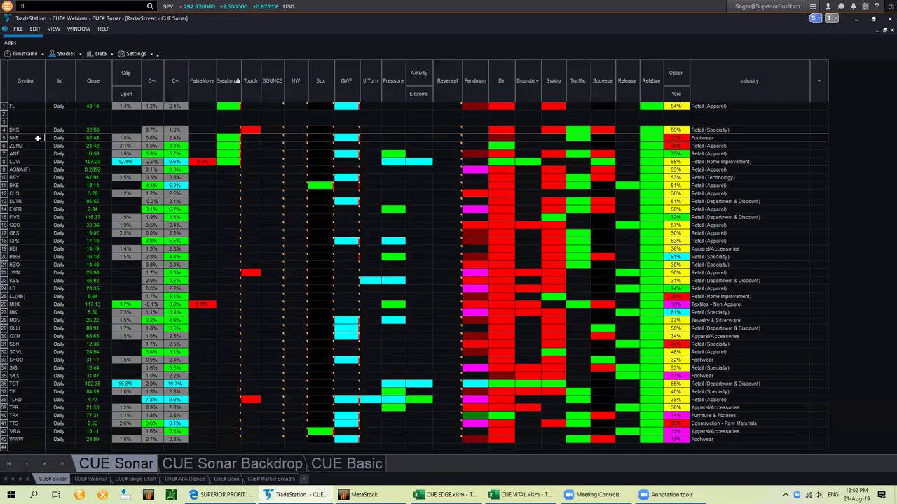
{"action": "key", "text": "Delete"}
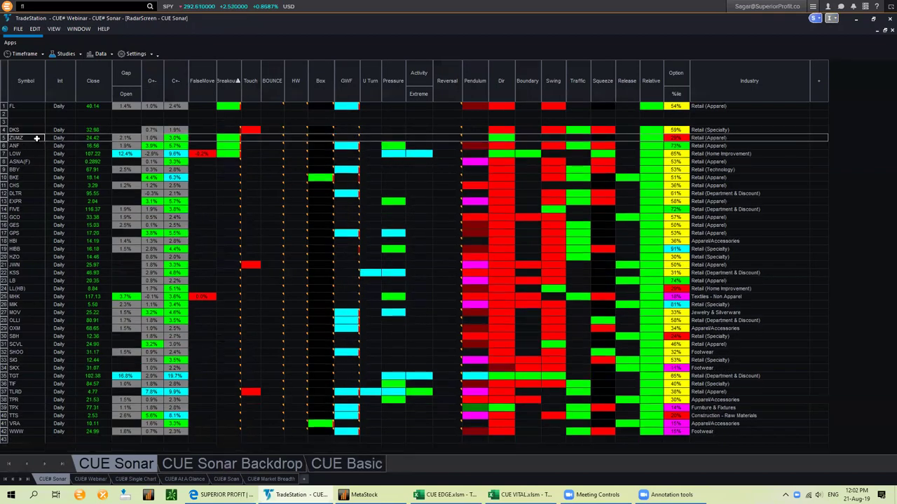
- Select ANF in the CUE# Sonar list and bring up its weekly and daily charts in the CUE# Webinar workspace
{"action": "left_click", "coordinate": [343, 146]}
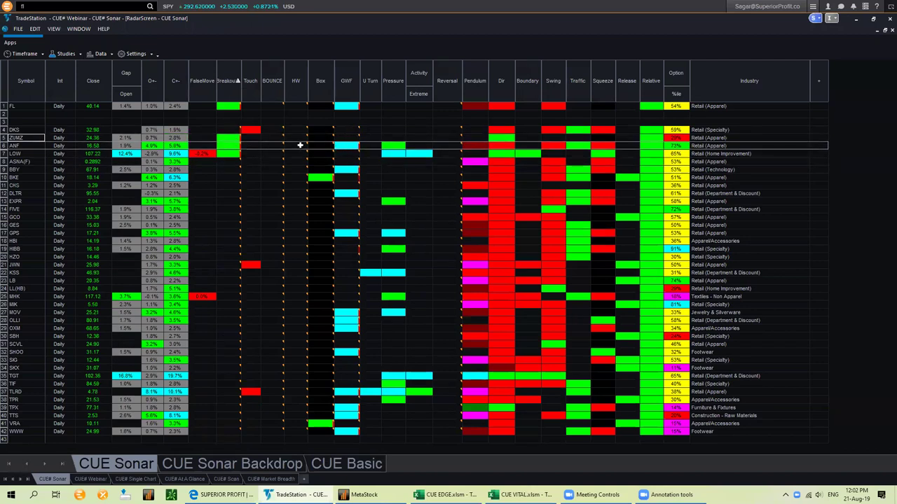
{"action": "left_click", "coordinate": [19, 146]}
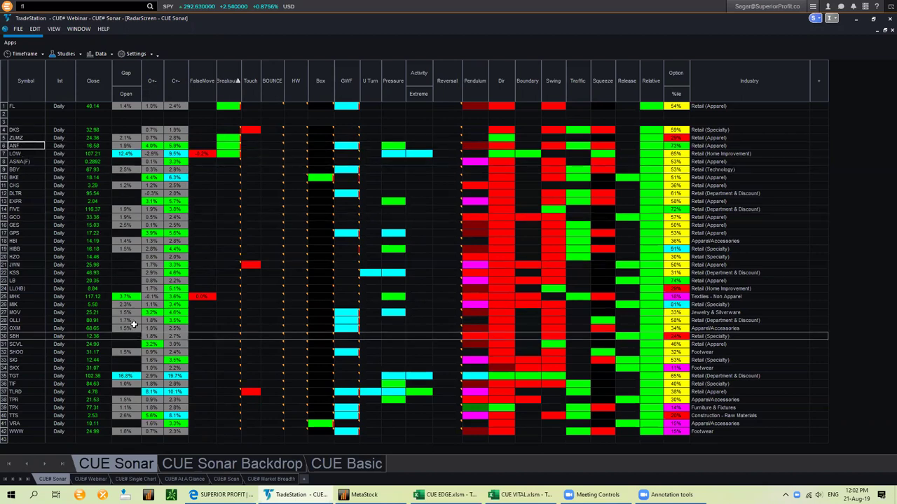
{"action": "left_click", "coordinate": [91, 479]}
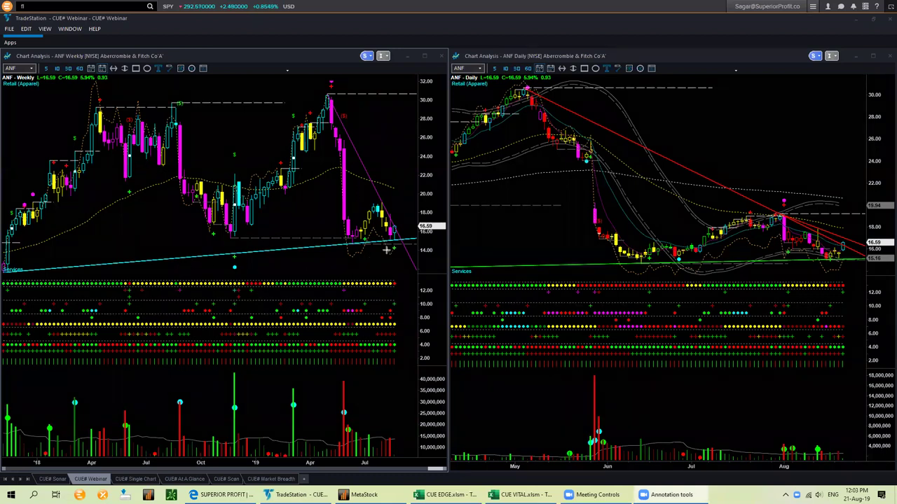
- Mark the rising trendline, horizontal support and falling trendline on ANF's weekly chart with arrows, and clear the drawings
{"action": "left_click_drag", "start_coordinate": [393, 243], "coordinate": [36, 274]}
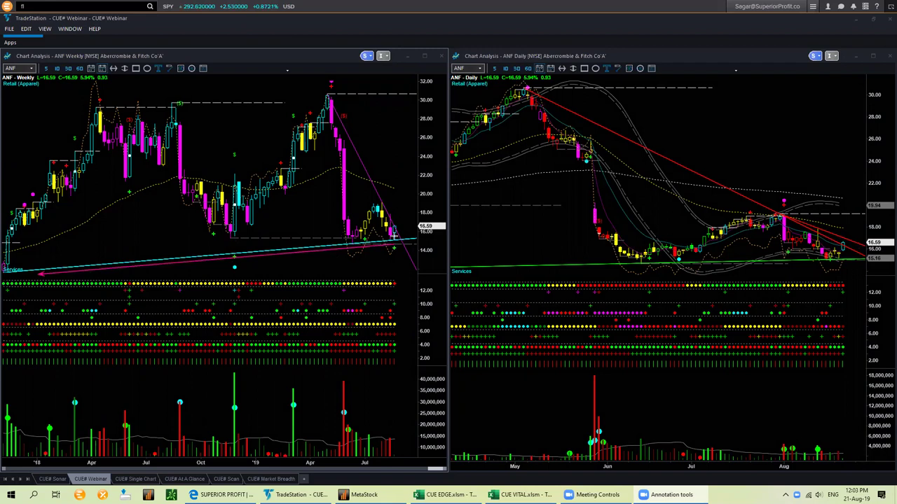
{"action": "left_click_drag", "start_coordinate": [315, 239], "coordinate": [402, 239]}
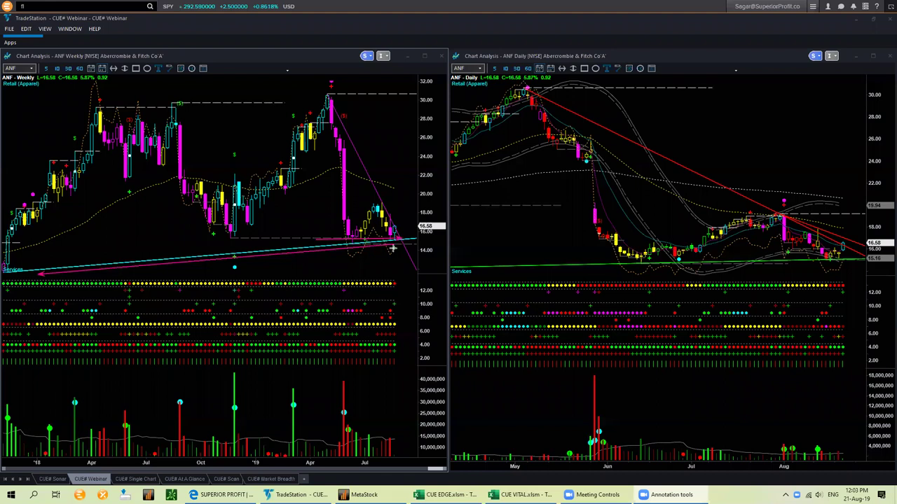
{"action": "left_click", "coordinate": [243, 238]}
{"action": "left_click_drag", "start_coordinate": [288, 240], "coordinate": [327, 239]}
{"action": "left_click", "coordinate": [332, 239]}
{"action": "left_click", "coordinate": [412, 195]}
{"action": "left_click_drag", "start_coordinate": [402, 210], "coordinate": [398, 221]}
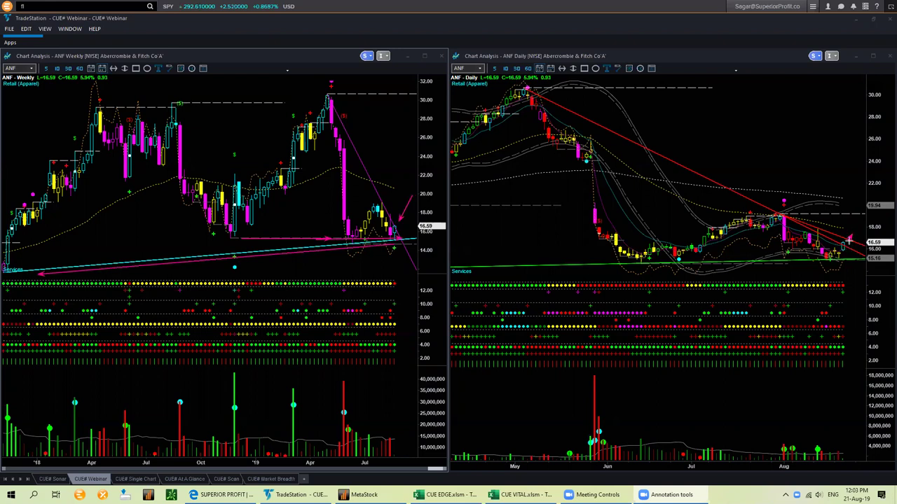
{"action": "key", "text": "Escape"}
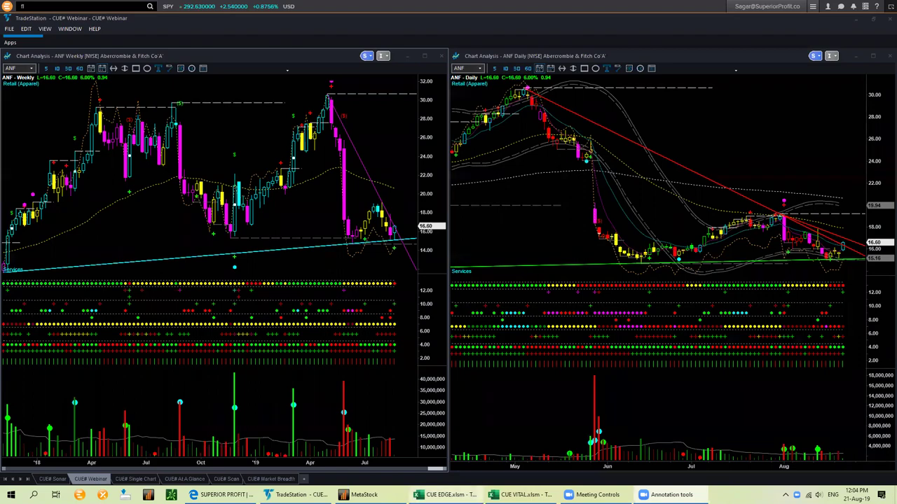
- Switch to the CUE EDGE workbook in Excel and find anf on the Stock sheet
{"action": "mouse_move", "coordinate": [449, 495]}
{"action": "left_click", "coordinate": [434, 456]}
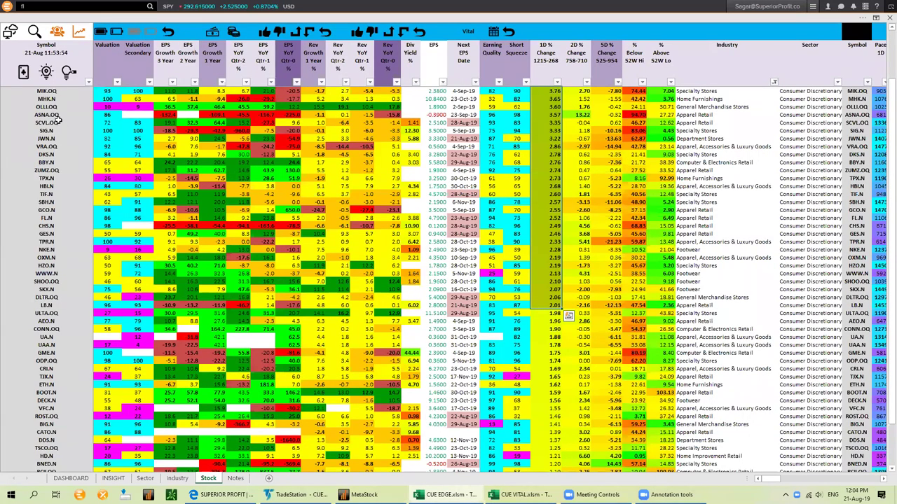
{"action": "left_click", "coordinate": [53, 201]}
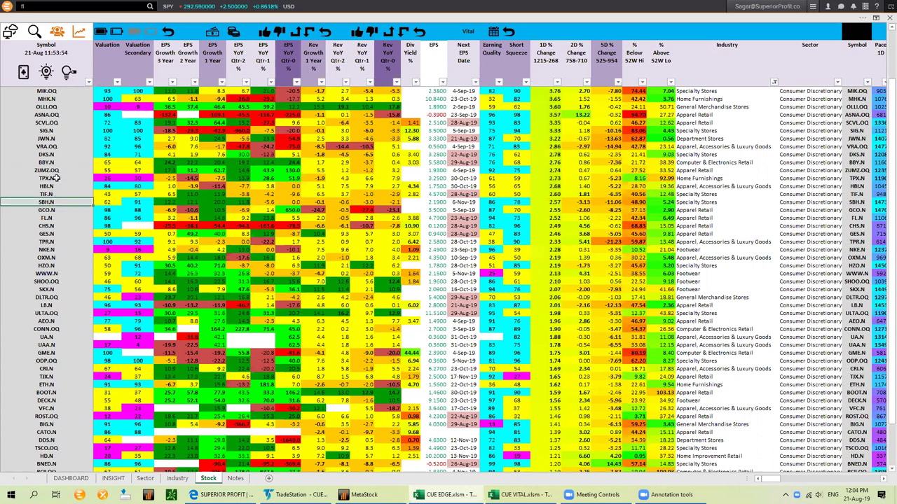
{"action": "key", "text": "ctrl+f"}
{"action": "type", "text": "ank"}
{"action": "key", "text": "BackSpace"}
{"action": "type", "text": "f"}
{"action": "key", "text": "Return"}
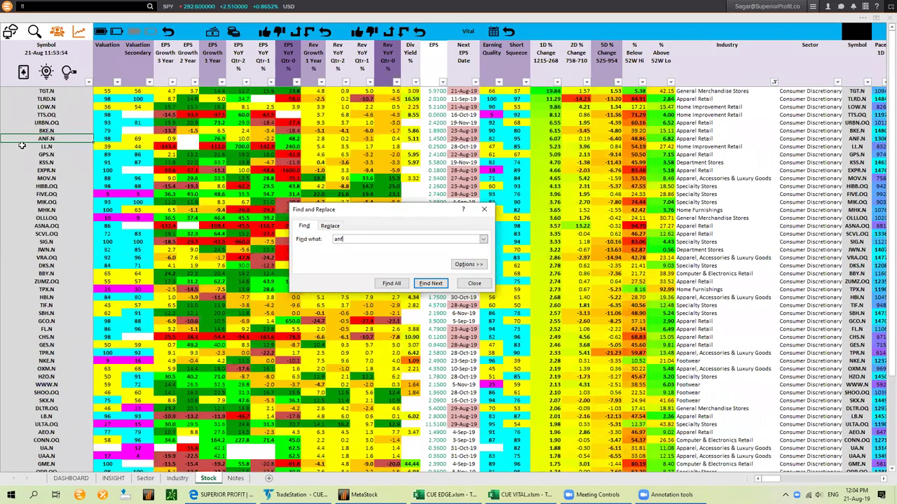
{"action": "key", "text": "Escape"}
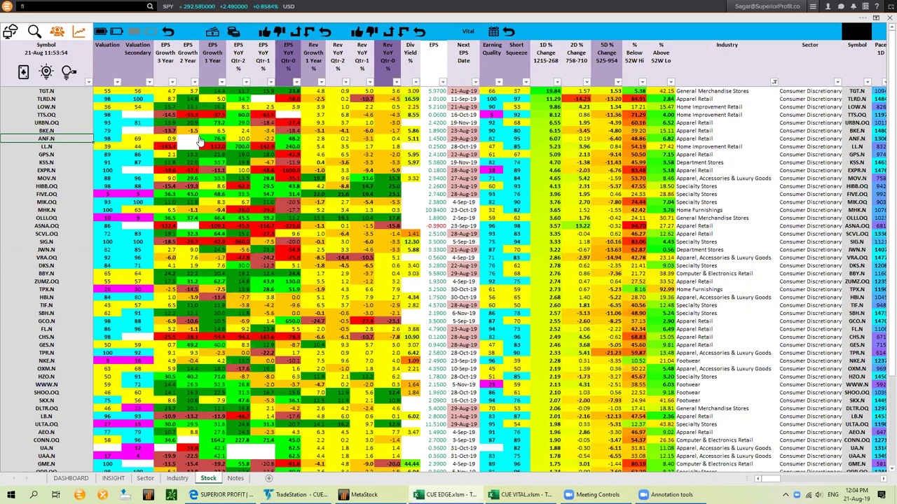
- Bring up ANF.N as the Root Stock on the CUE VITAL dashboard and restart the streaming to retrieve its data
{"action": "key", "text": "alt+Tab"}
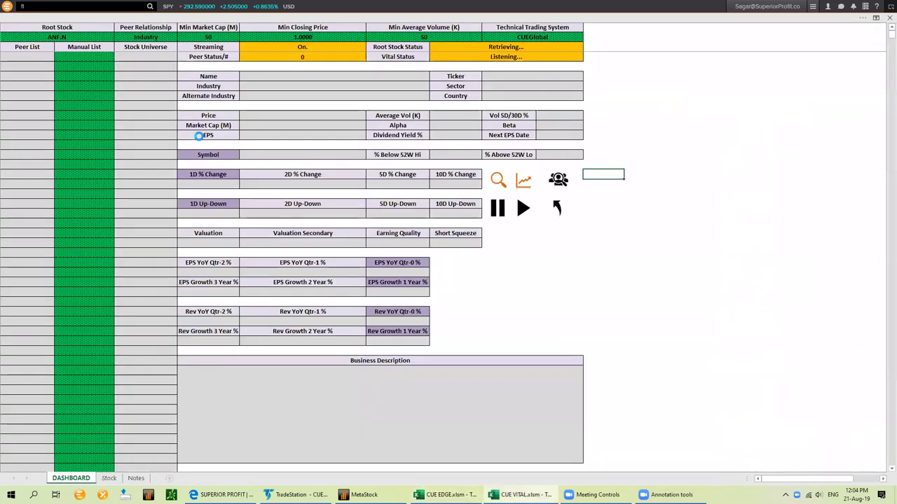
{"action": "left_click", "coordinate": [75, 35]}
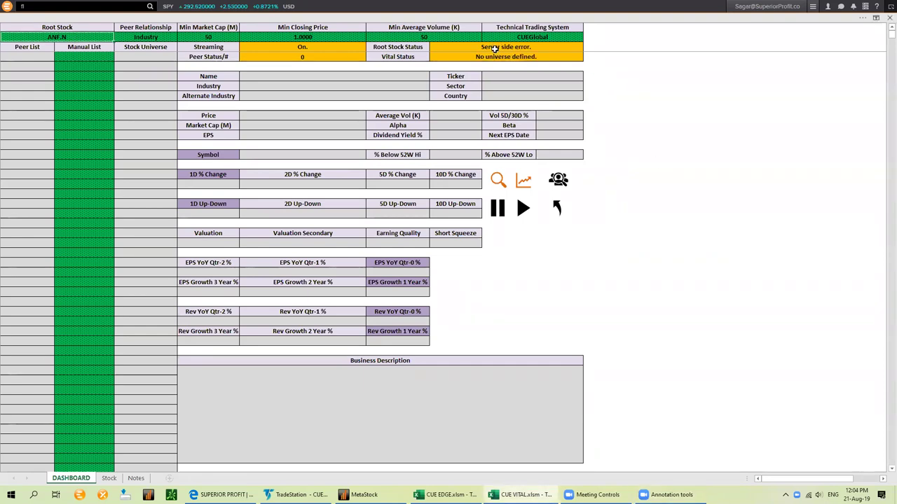
{"action": "left_click", "coordinate": [495, 209]}
{"action": "left_click", "coordinate": [523, 209]}
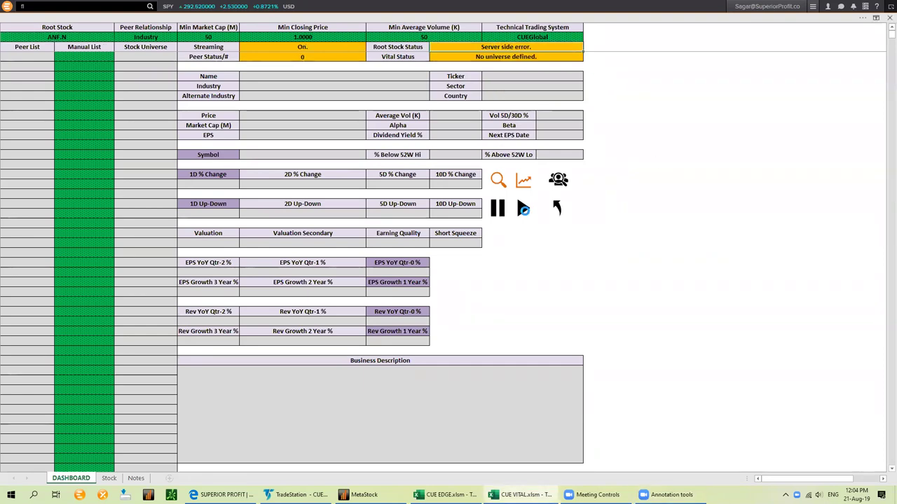
{"action": "left_click", "coordinate": [497, 210]}
{"action": "left_click", "coordinate": [523, 209]}
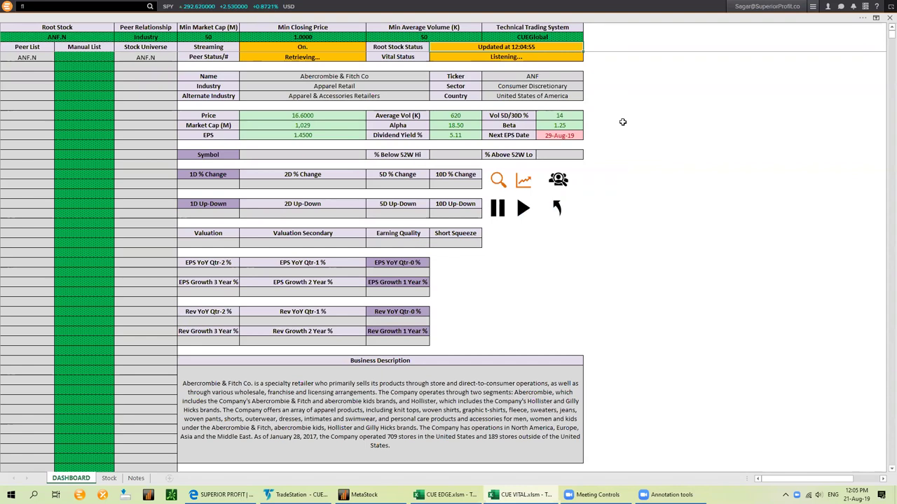
- Check the Peer Status, Vital Status and Industry entries for ANF.N on the dashboard
{"action": "left_click", "coordinate": [314, 59]}
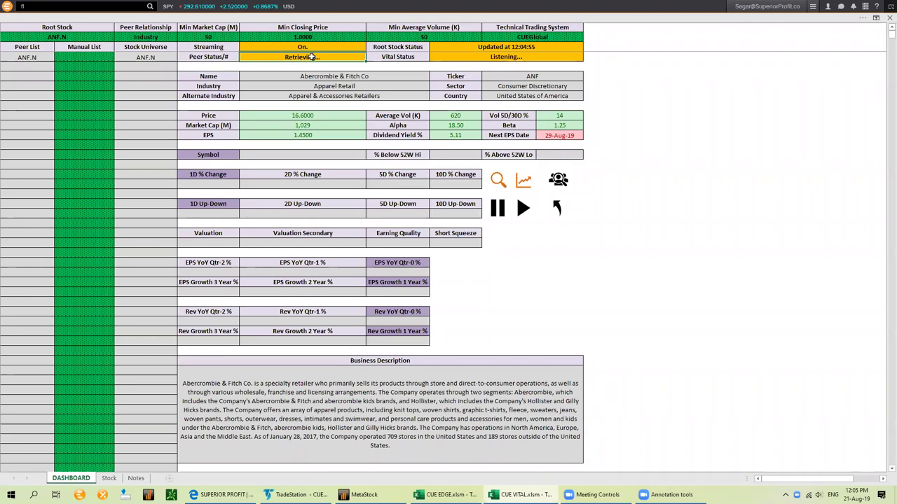
{"action": "left_click", "coordinate": [484, 58]}
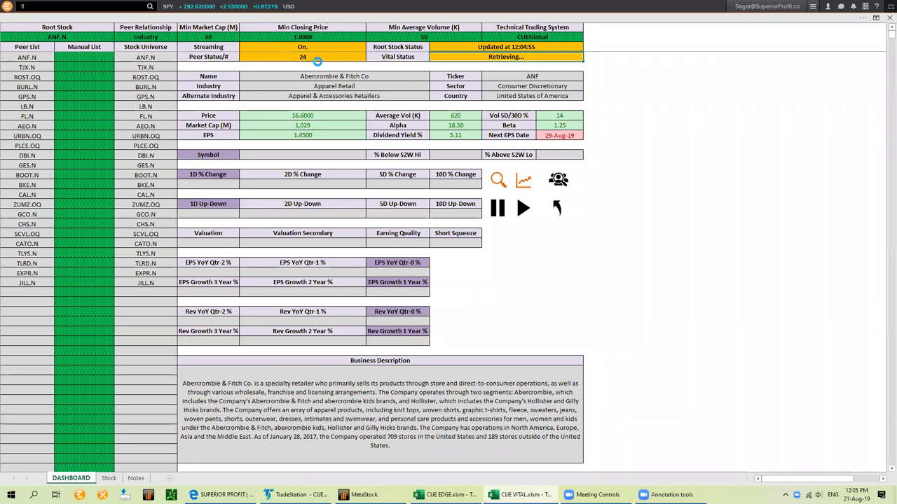
{"action": "left_click", "coordinate": [341, 86]}
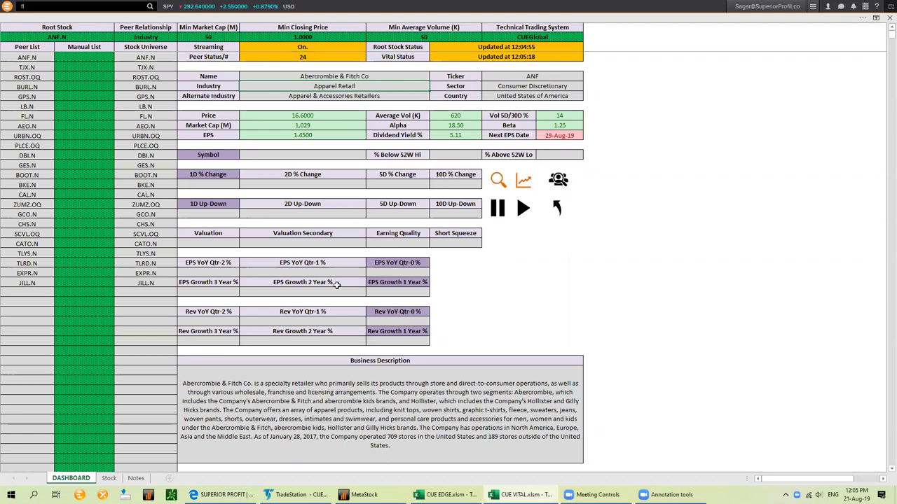
- Examine ANF.N's Valuation, Earning Quality, Short Squeeze and quarterly EPS growth figures
{"action": "left_click", "coordinate": [218, 241]}
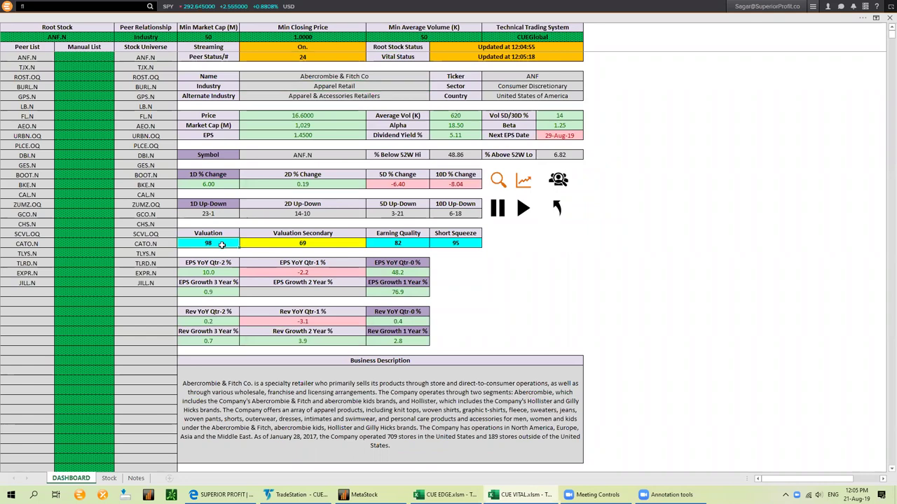
{"action": "left_click", "coordinate": [400, 243]}
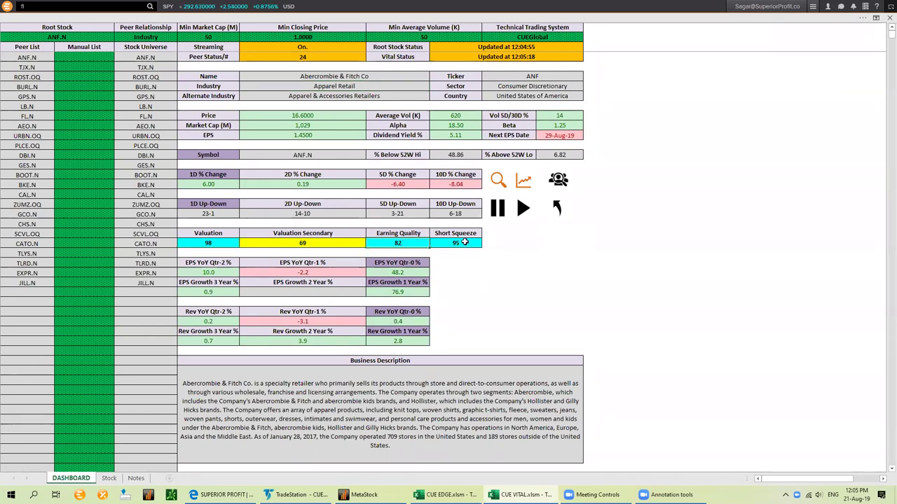
{"action": "left_click", "coordinate": [465, 242]}
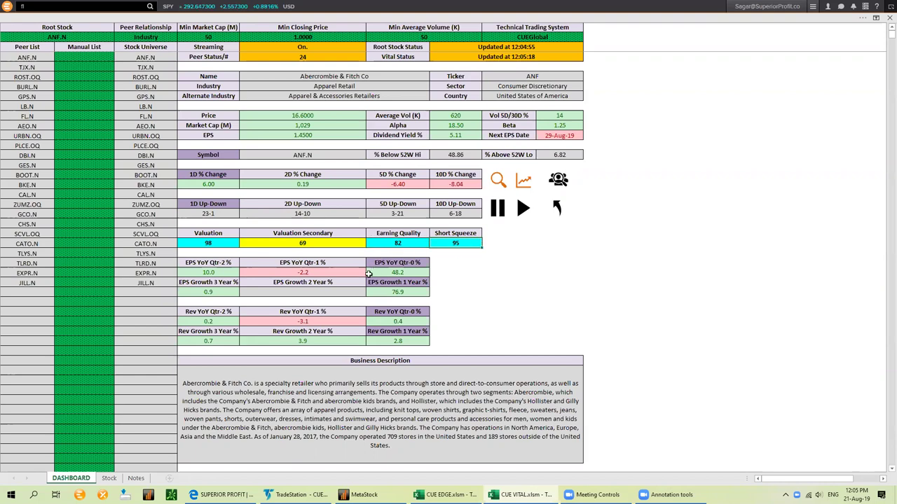
{"action": "left_click", "coordinate": [295, 272]}
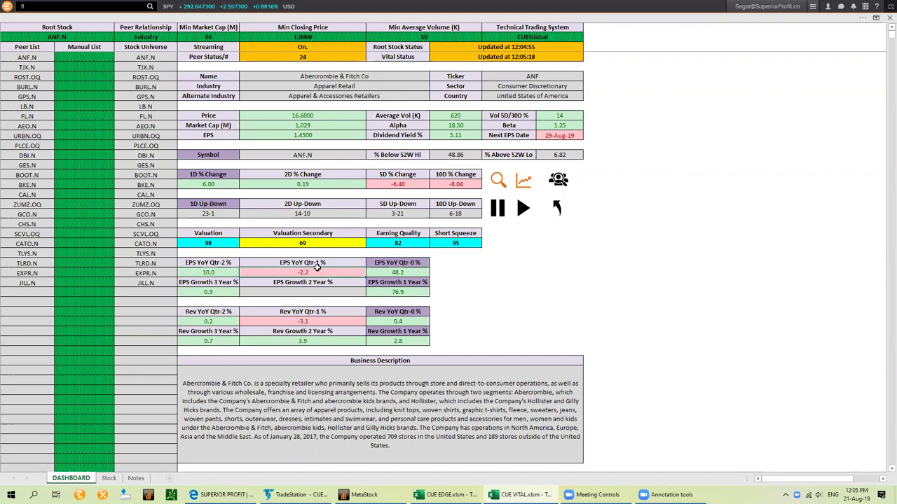
{"action": "left_click", "coordinate": [382, 271]}
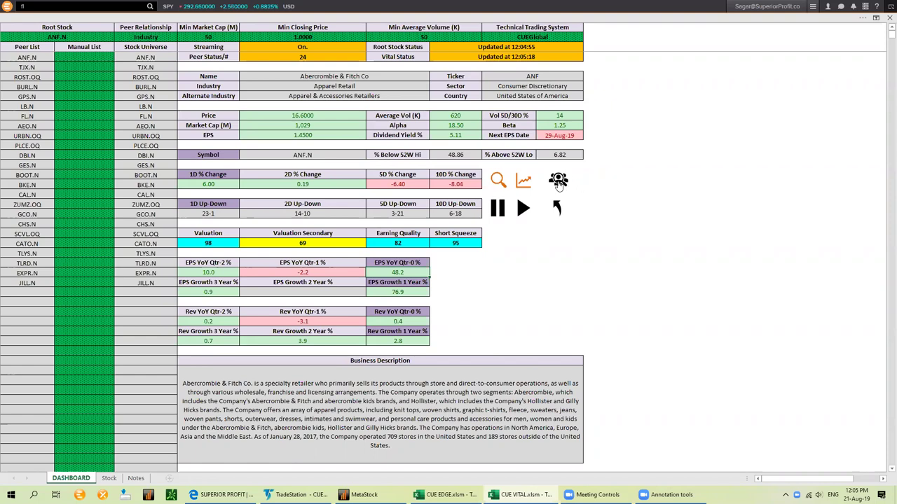
- Load ANF's industry peers on the Stock sheet and filter the Valuation column to its cyan-coloured values
{"action": "left_click", "coordinate": [522, 207]}
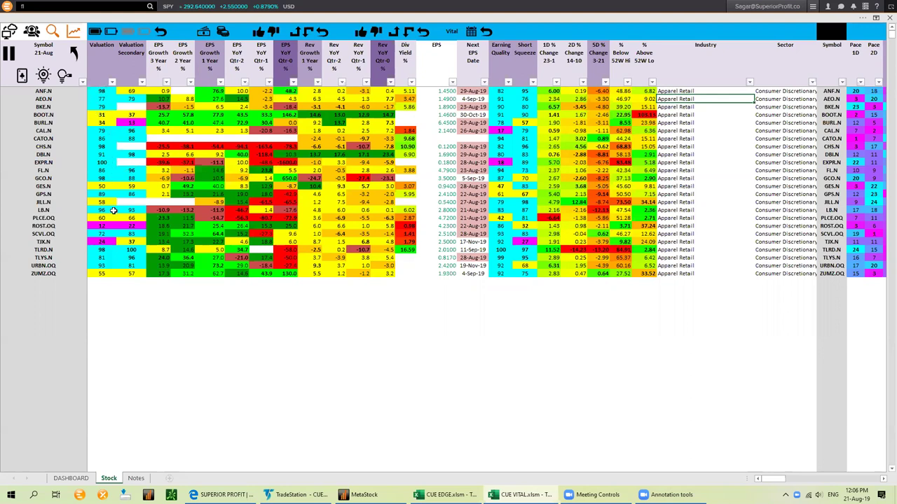
{"action": "left_click", "coordinate": [95, 93]}
{"action": "left_click_drag", "start_coordinate": [94, 92], "coordinate": [98, 106]}
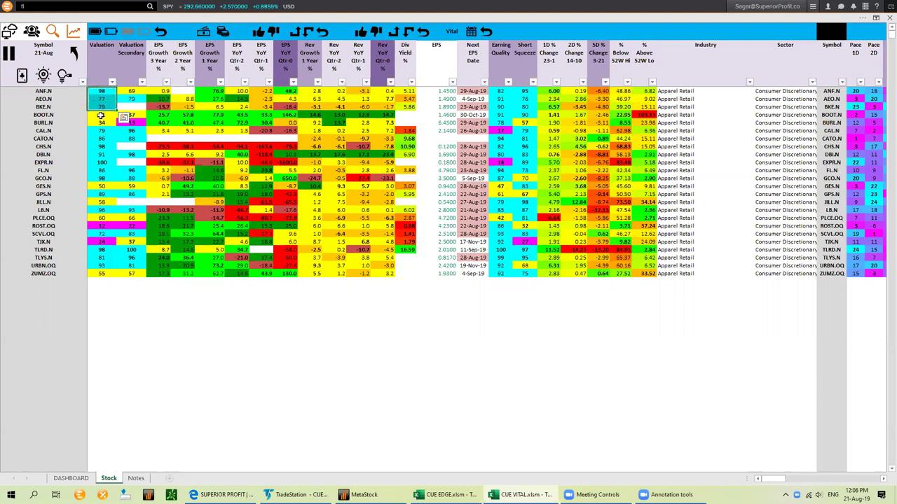
{"action": "left_click", "coordinate": [100, 62]}
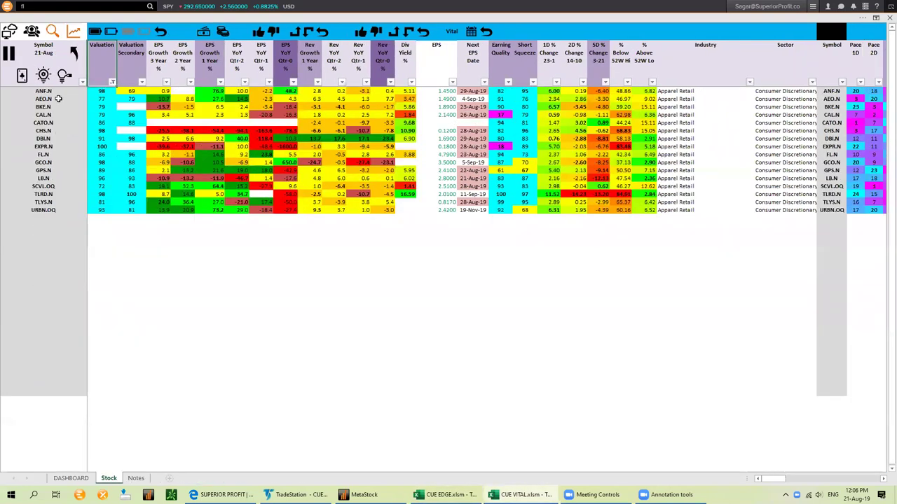
- Switch to the CUE EDGE workbook and check Apparel Retail's M7 and 1D rankings on the Industry sheet
{"action": "left_click", "coordinate": [64, 101]}
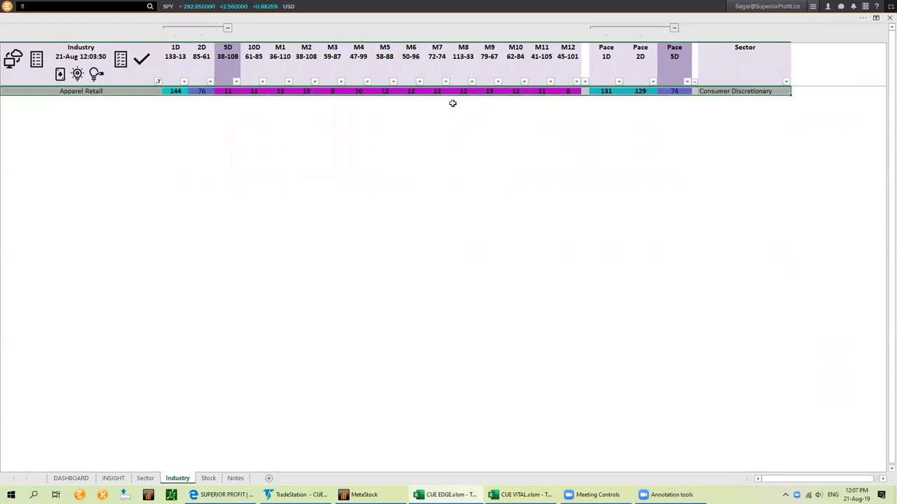
{"action": "left_click", "coordinate": [429, 73]}
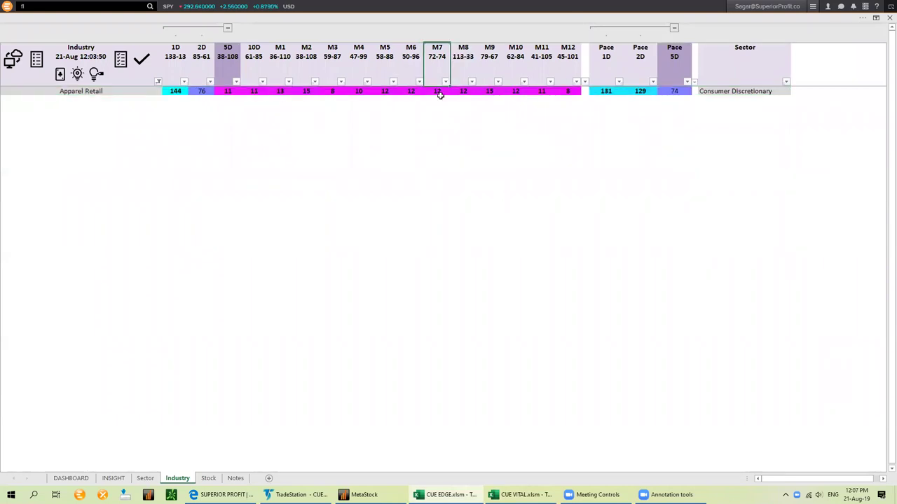
{"action": "left_click", "coordinate": [175, 92]}
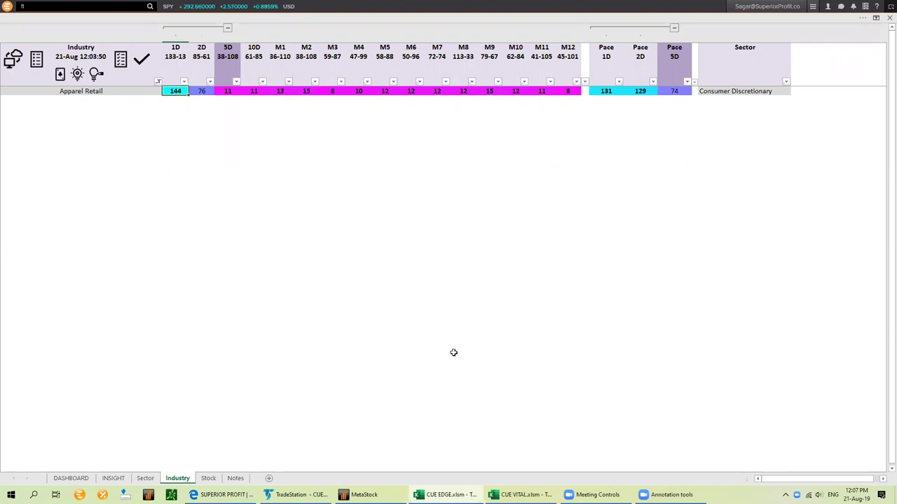
- In the CUE VITAL workbook, filter the peers' Earning Quality and Short Squeeze columns to their cyan-coloured values
{"action": "left_click", "coordinate": [522, 495]}
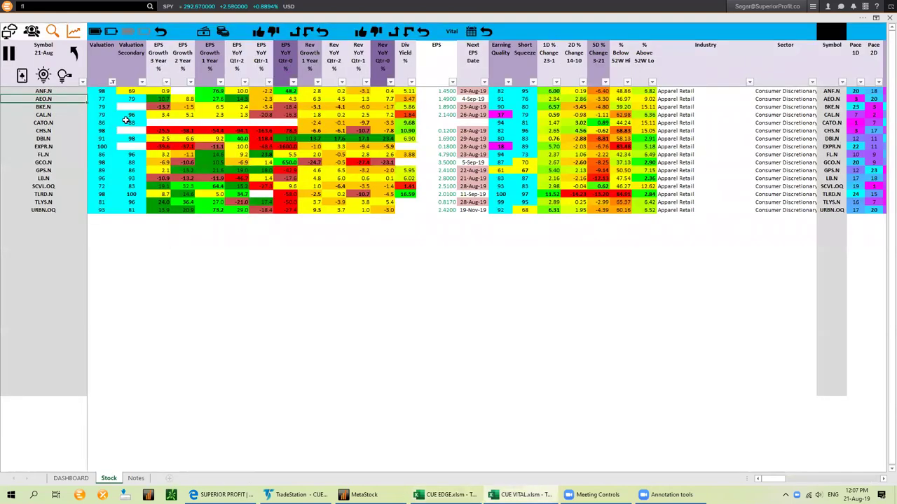
{"action": "left_click", "coordinate": [510, 82]}
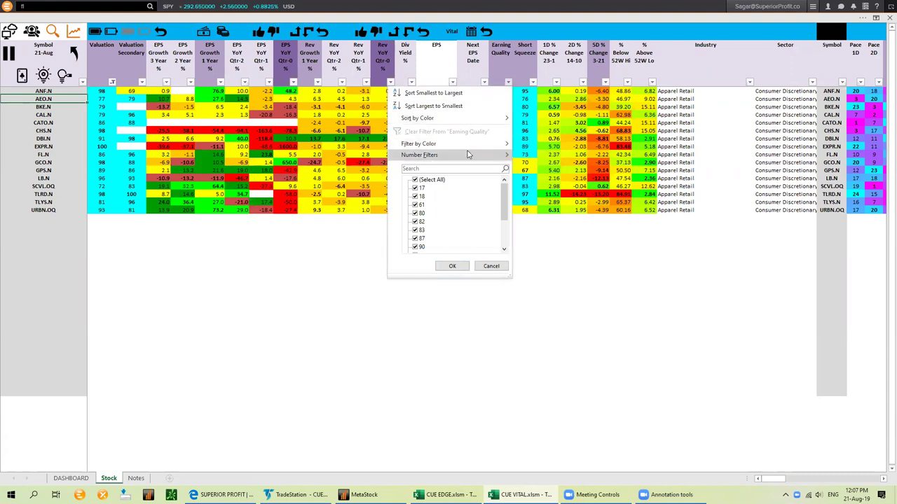
{"action": "left_click", "coordinate": [541, 157]}
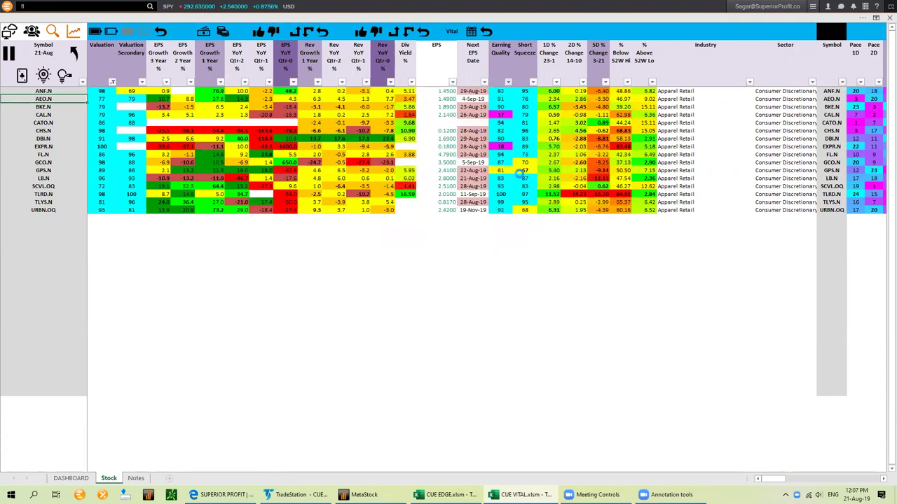
{"action": "left_click", "coordinate": [533, 82]}
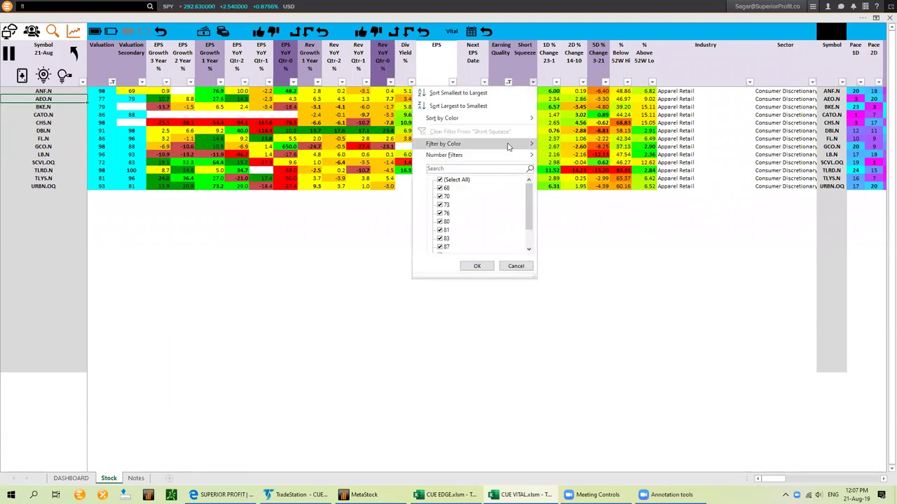
{"action": "mouse_move", "coordinate": [510, 145]}
{"action": "left_click", "coordinate": [572, 160]}
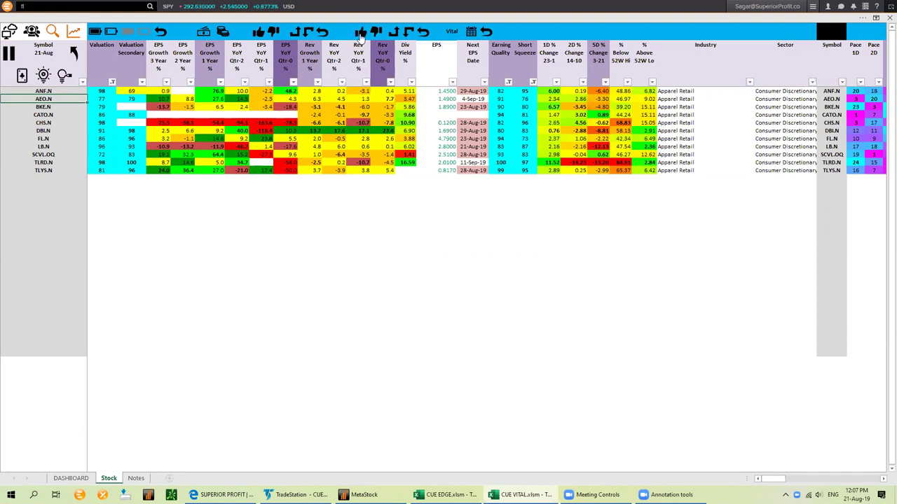
- Narrow the peers with the revenue thumbs-up filter and select the symbols from AEO.N to SCVL.OQ
{"action": "left_click", "coordinate": [360, 33]}
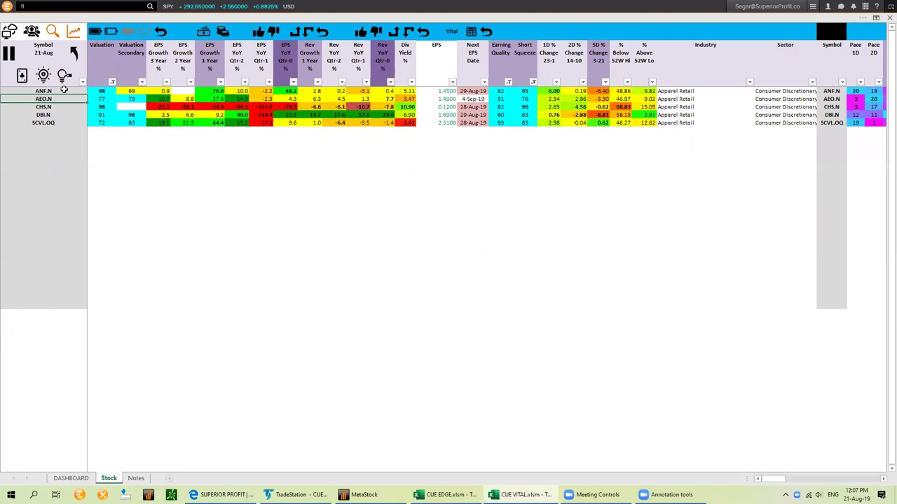
{"action": "left_click_drag", "start_coordinate": [52, 99], "coordinate": [53, 123]}
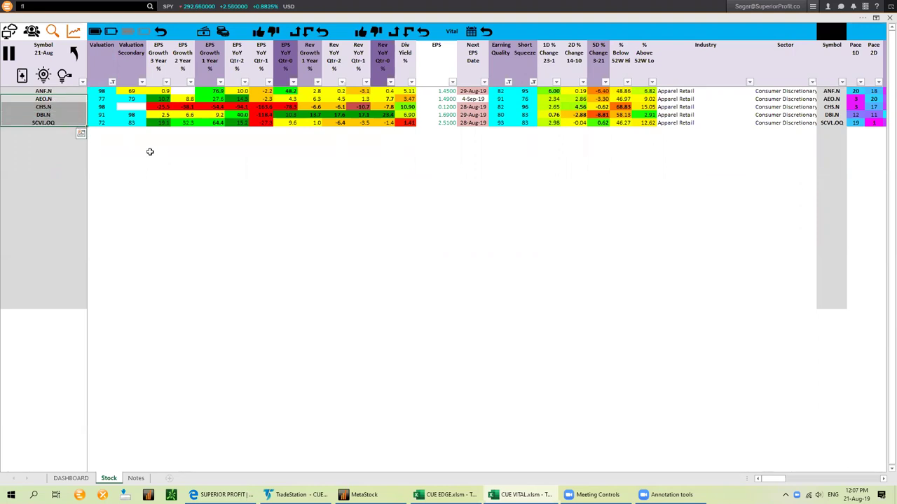
- Switch to MetaStock and set the Power Console's chart template to "! Cue Default - Daily"
{"action": "left_click", "coordinate": [71, 478]}
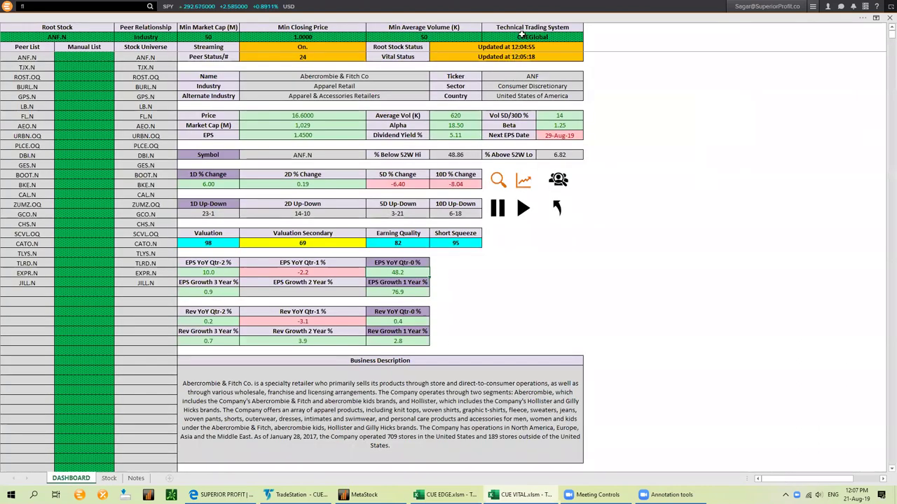
{"action": "left_click", "coordinate": [361, 494]}
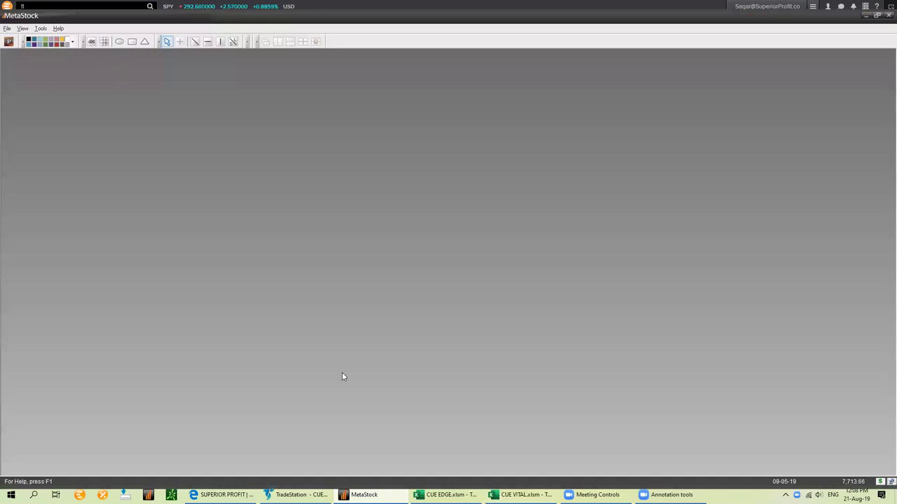
{"action": "left_click", "coordinate": [8, 42]}
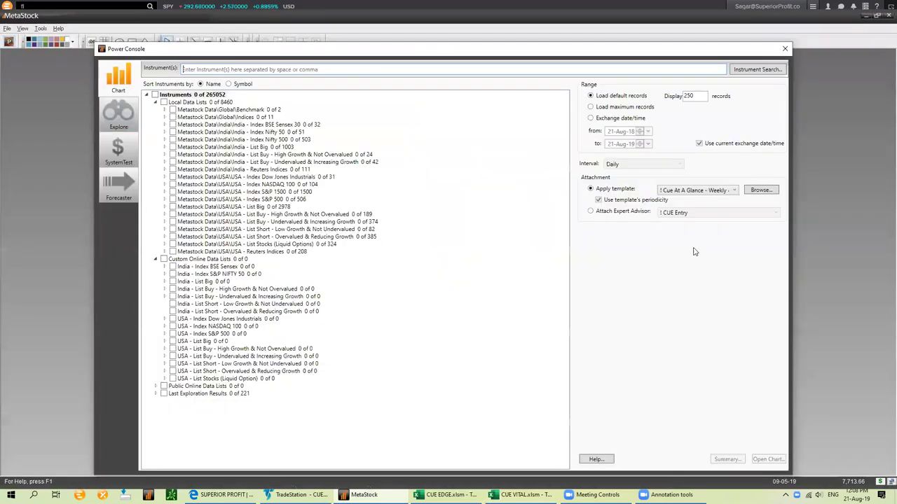
{"action": "left_click", "coordinate": [706, 190]}
{"action": "scroll", "coordinate": [713, 231], "scroll_direction": "up", "scroll_amount": 2}
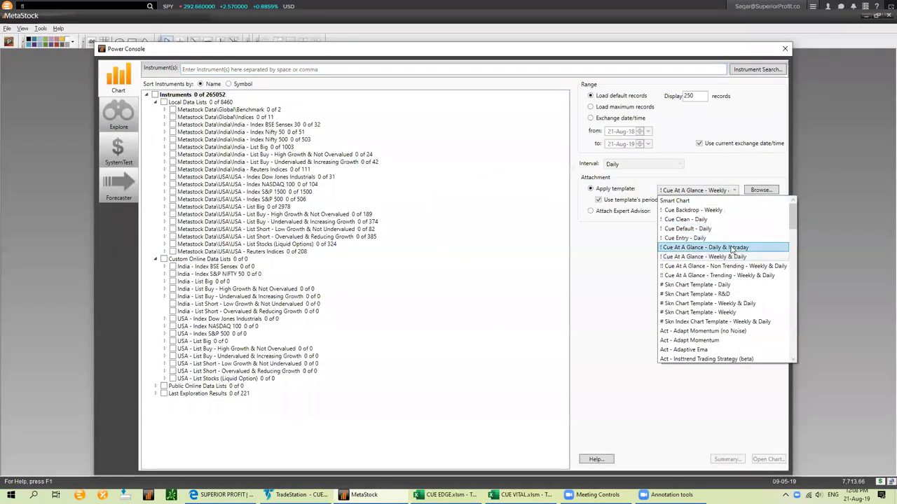
{"action": "left_click", "coordinate": [701, 229]}
{"action": "left_click", "coordinate": [367, 68]}
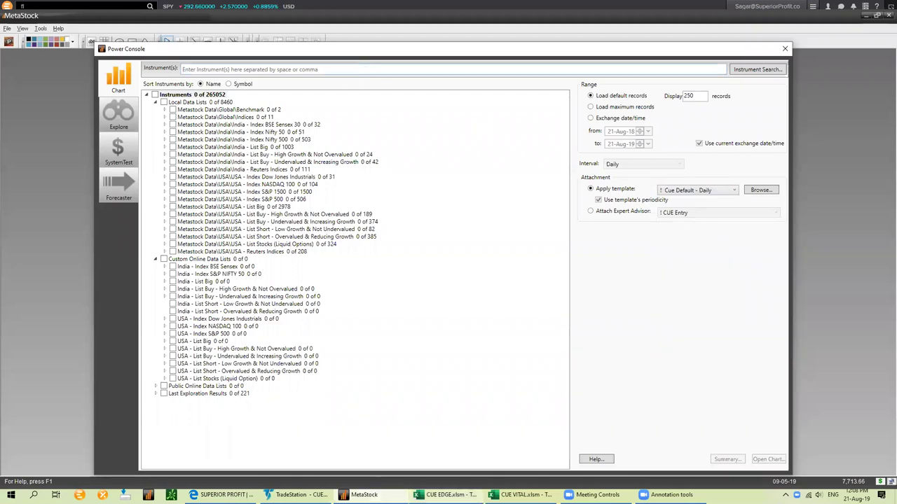
- Return to the CUE VITAL Stock sheet, select the CHS.N, DBI.N and SCVL.OQ rows and chart them in MetaStock
{"action": "left_click", "coordinate": [522, 495]}
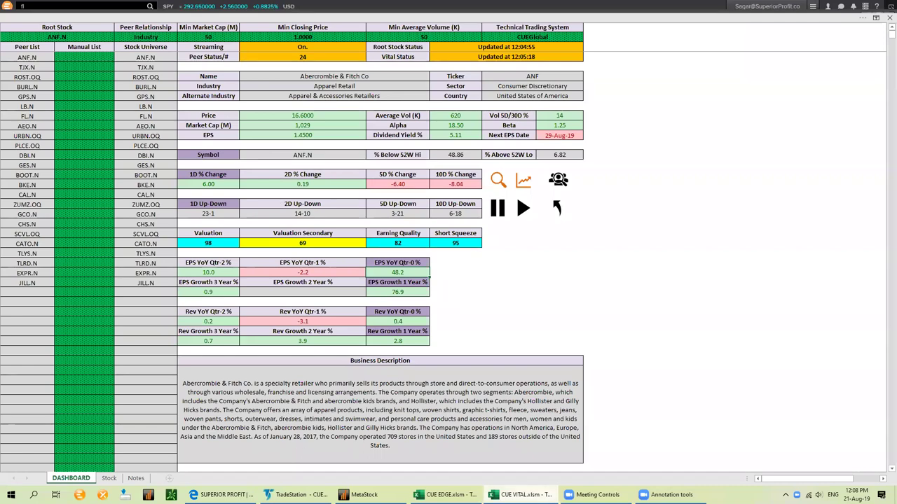
{"action": "mouse_move", "coordinate": [508, 471]}
{"action": "left_click", "coordinate": [109, 478]}
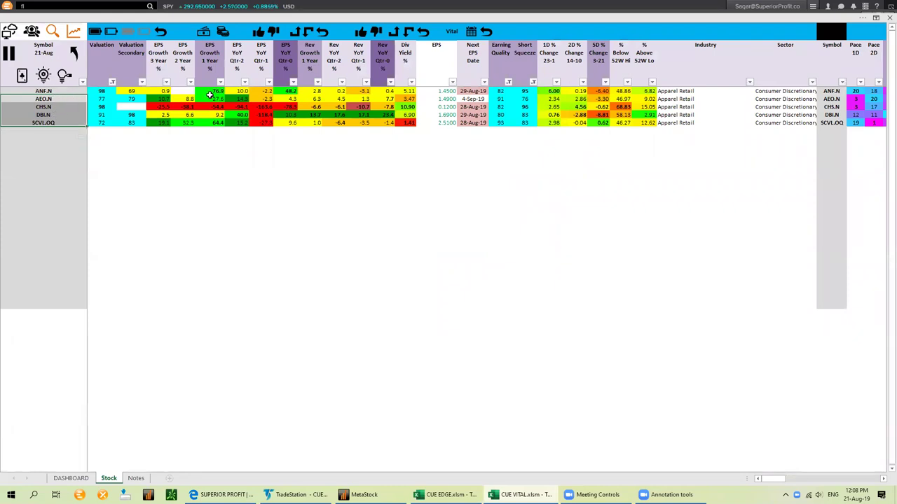
{"action": "left_click_drag", "start_coordinate": [286, 106], "coordinate": [287, 122]}
{"action": "left_click", "coordinate": [72, 31]}
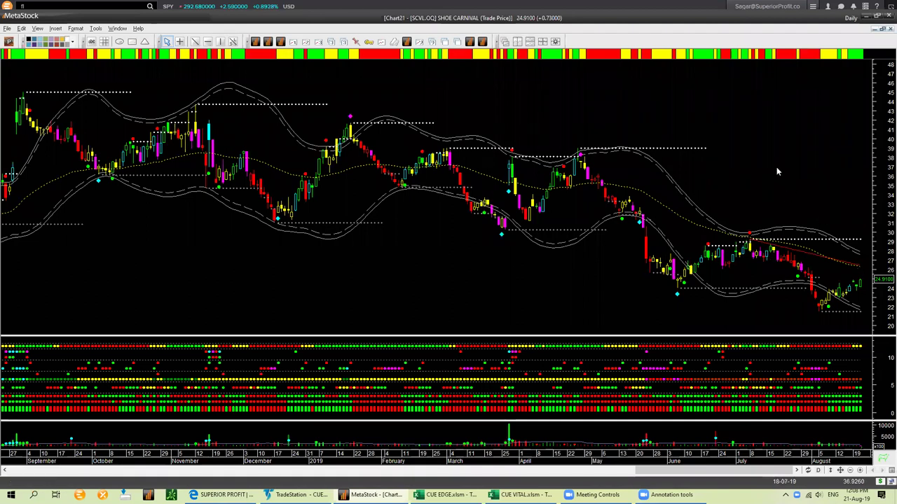
- Compare the daily price charts of DBI.N, CHS.N and SCVL.OQ
{"action": "key", "text": "ctrl+Tab"}
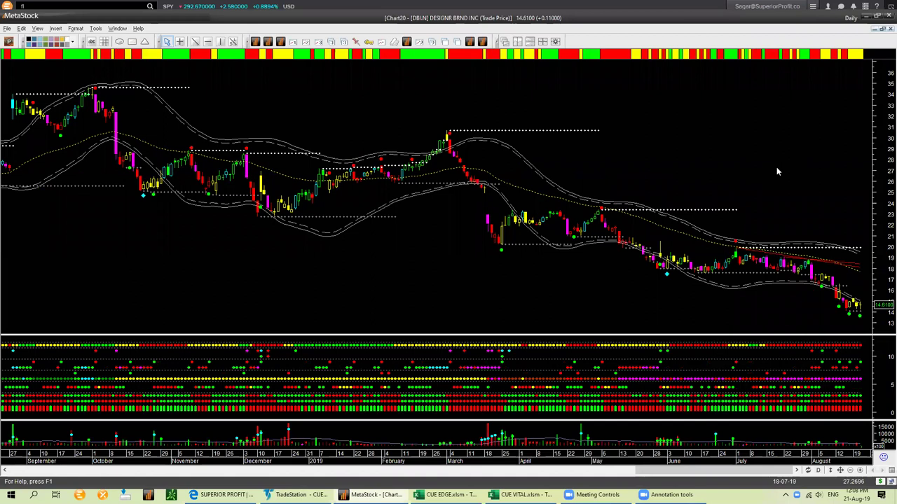
{"action": "key", "text": "ctrl+Tab"}
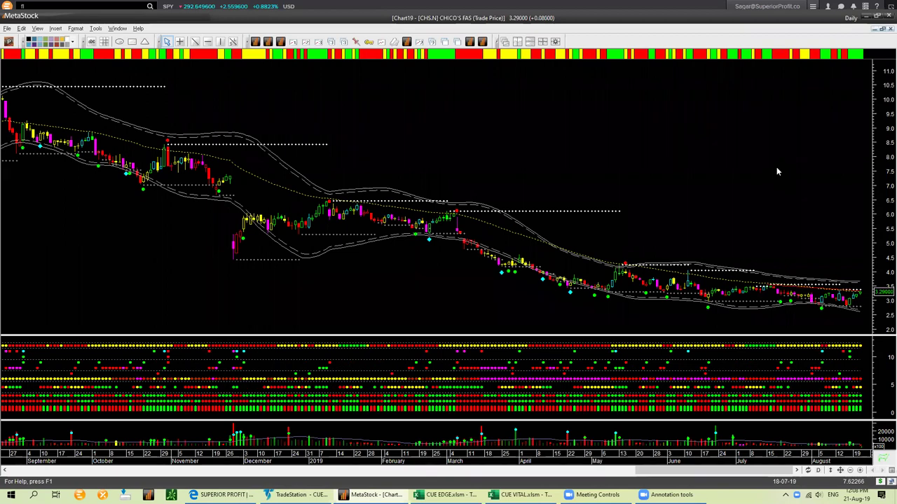
{"action": "key", "text": "ctrl+Tab"}
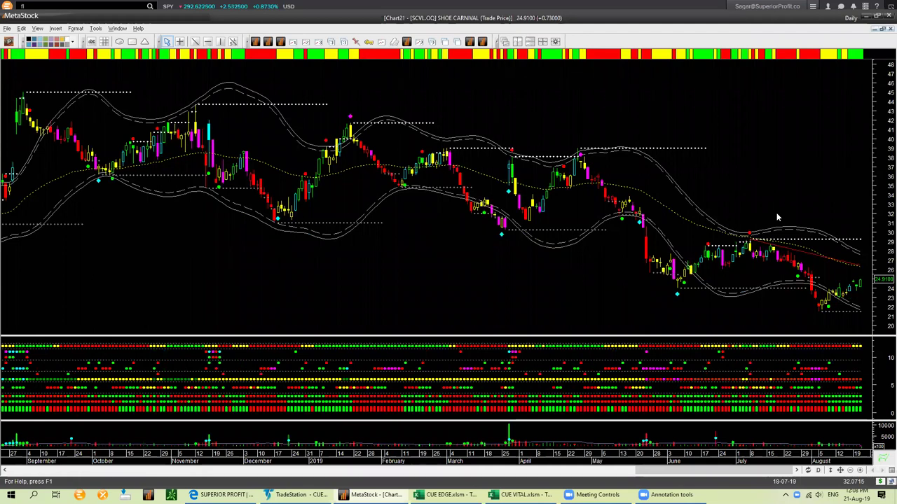
{"action": "key", "text": "ctrl+Tab"}
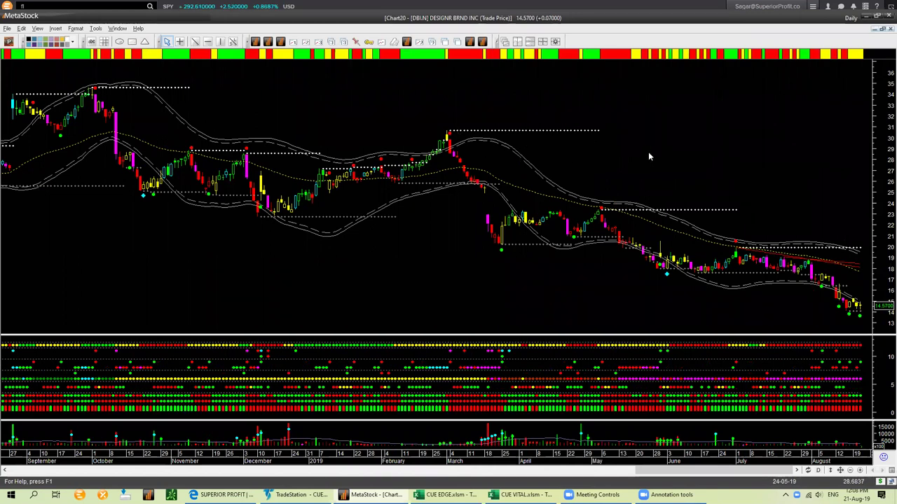
- Search for the instrument ANF and load Abercrombie and Fitch into the current daily chart
{"action": "type", "text": "anf"}
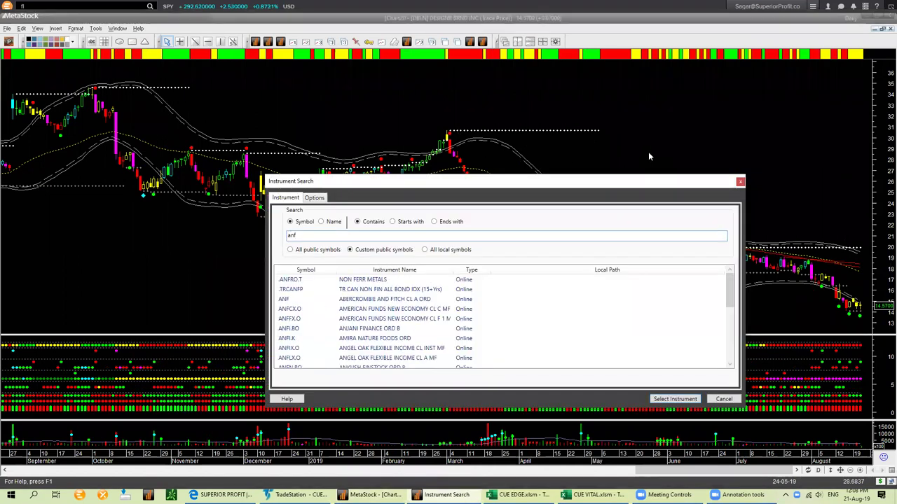
{"action": "left_click", "coordinate": [582, 299]}
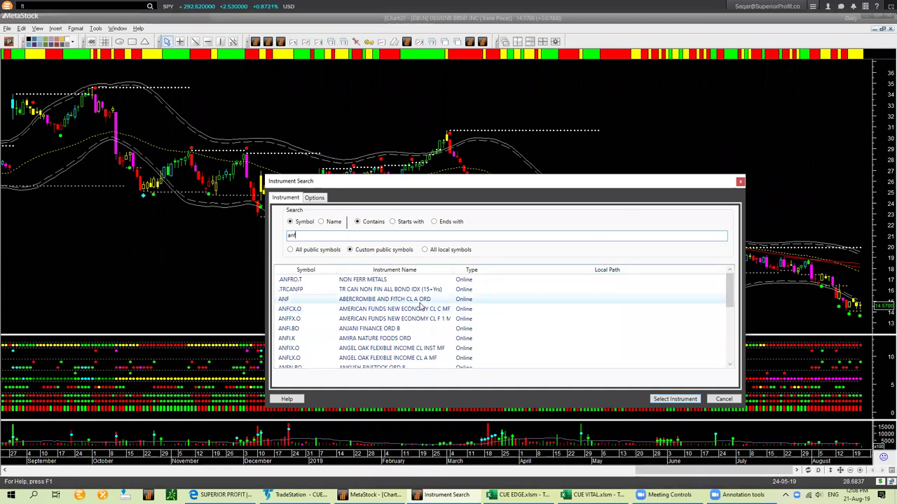
{"action": "left_click", "coordinate": [664, 398]}
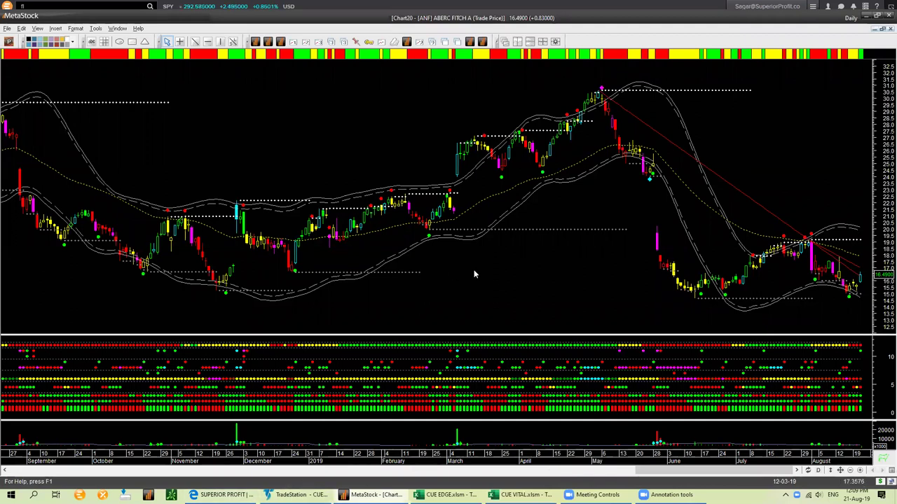
- Load Foot Locker (FL) into the chart and display it in the side-by-side weekly and daily layout
{"action": "type", "text": "f"}
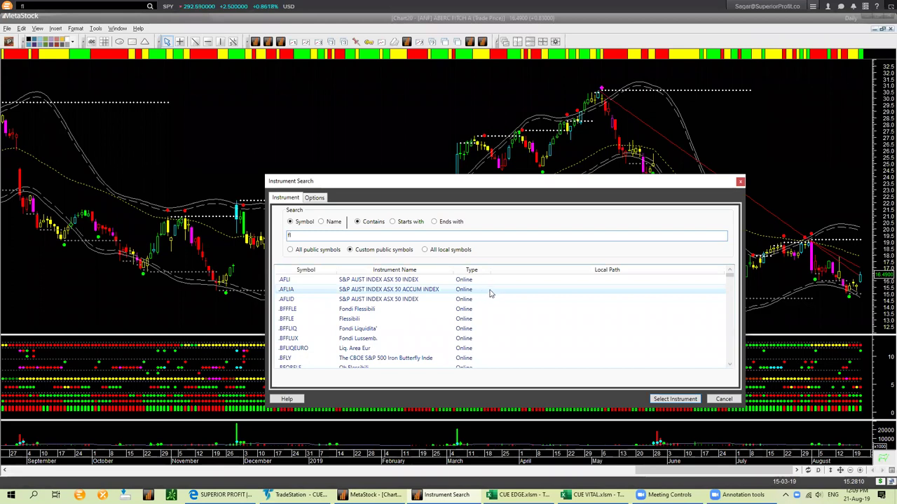
{"action": "type", "text": "l"}
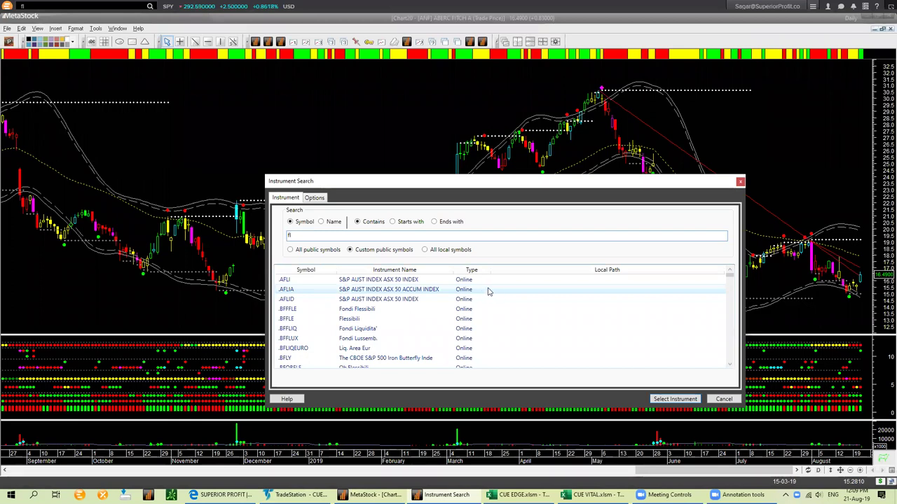
{"action": "key", "text": "Return"}
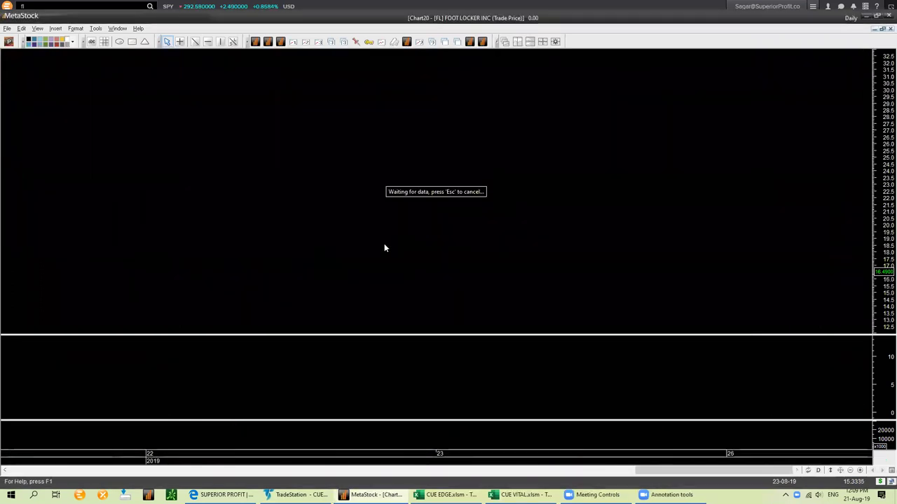
{"action": "left_click", "coordinate": [255, 41]}
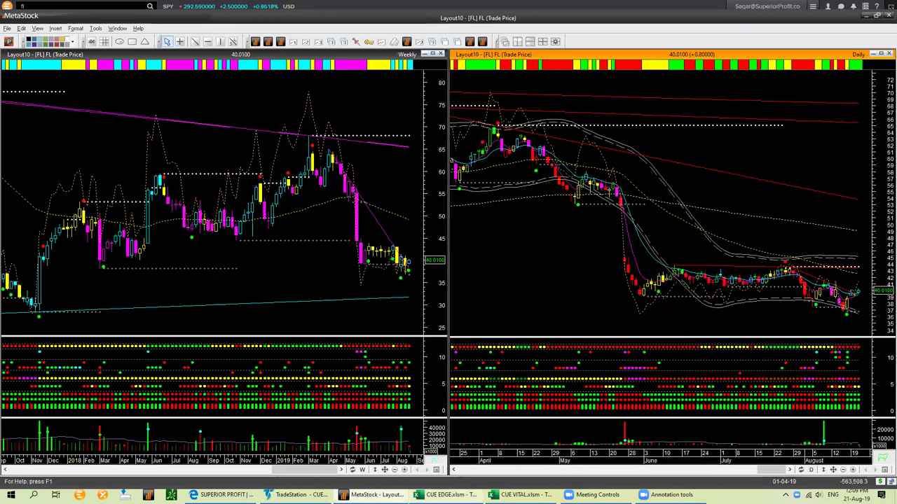
- Switch to the CUE EDGE workbook and refresh the rankings for all industries on the Industry sheet
{"action": "left_click", "coordinate": [448, 495]}
{"action": "left_click", "coordinate": [9, 62]}
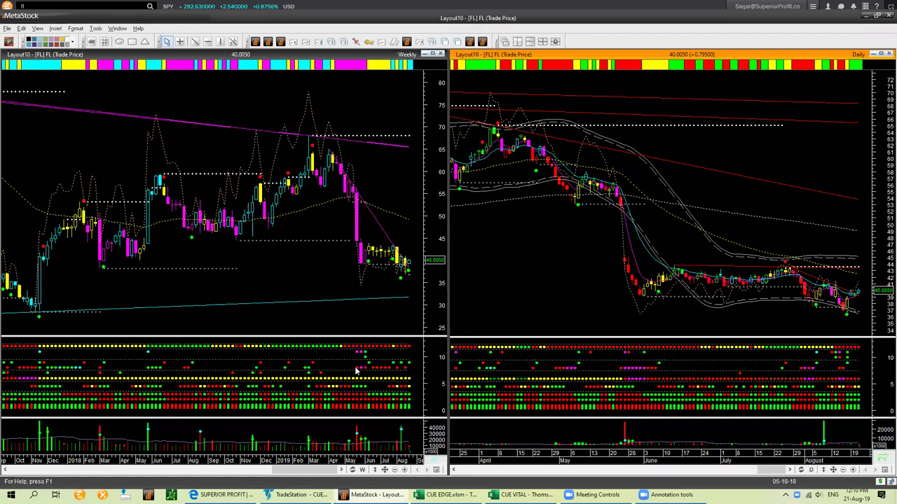
- Switch to the SuperiorProfit website in the browser and look over its Library and Trade-Setup sections
{"action": "left_click", "coordinate": [221, 494]}
{"action": "mouse_move", "coordinate": [346, 115]}
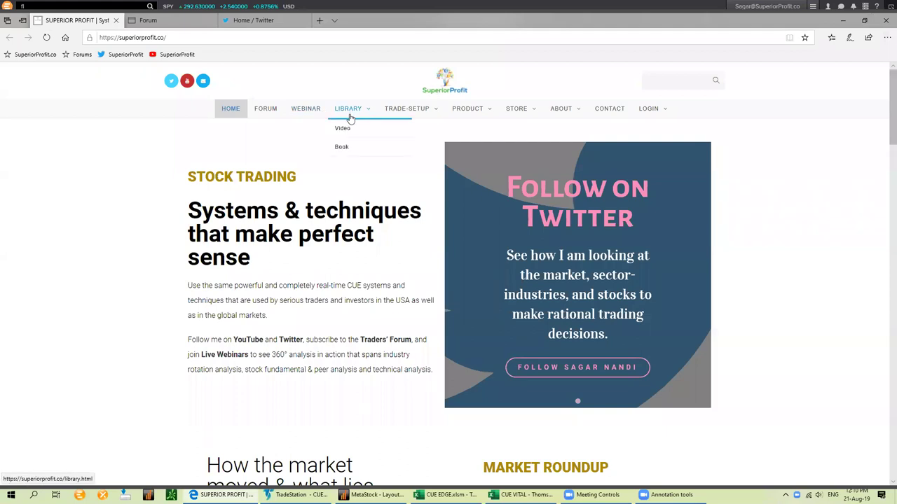
{"action": "mouse_move", "coordinate": [417, 114]}
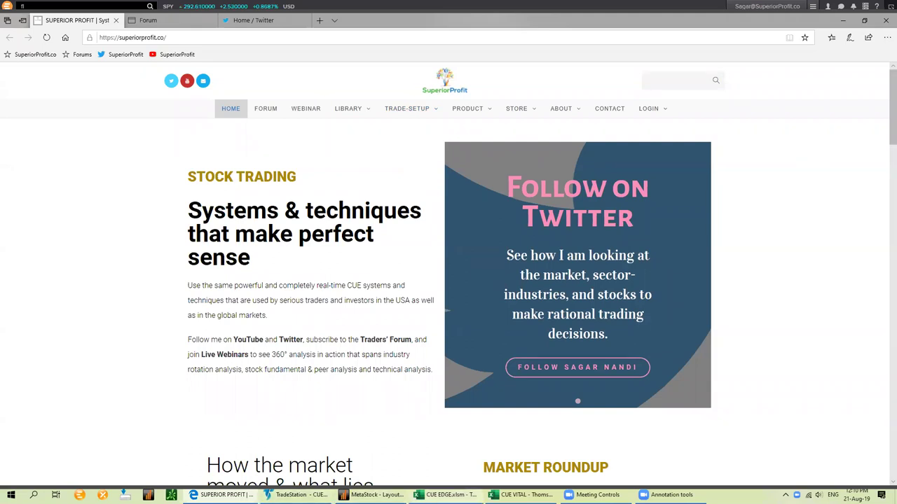
- Return to CUE EDGE, sort the industries by 1D ranking in ascending order and select the top ten
{"action": "key", "text": "alt+Tab"}
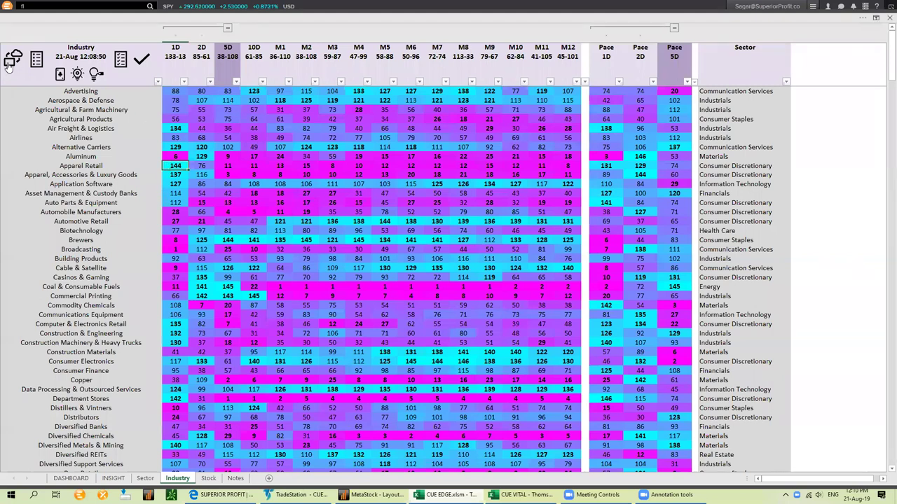
{"action": "left_click", "coordinate": [181, 55]}
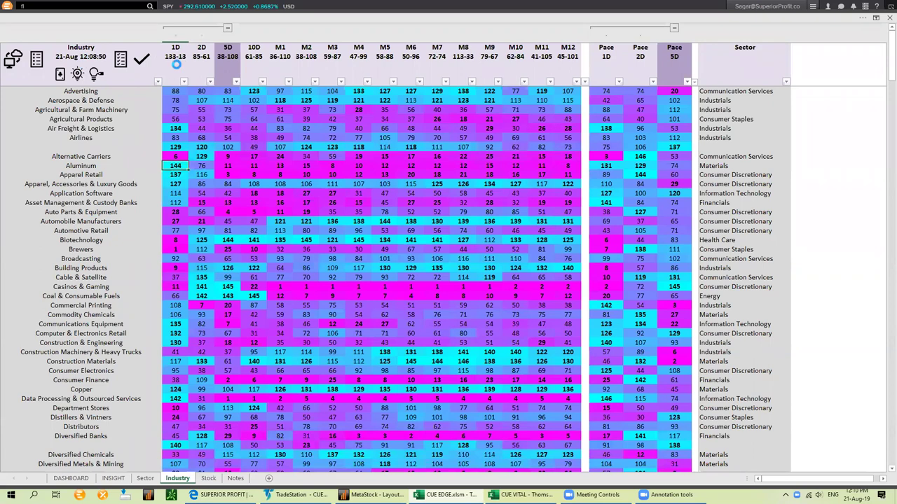
{"action": "left_click", "coordinate": [176, 61]}
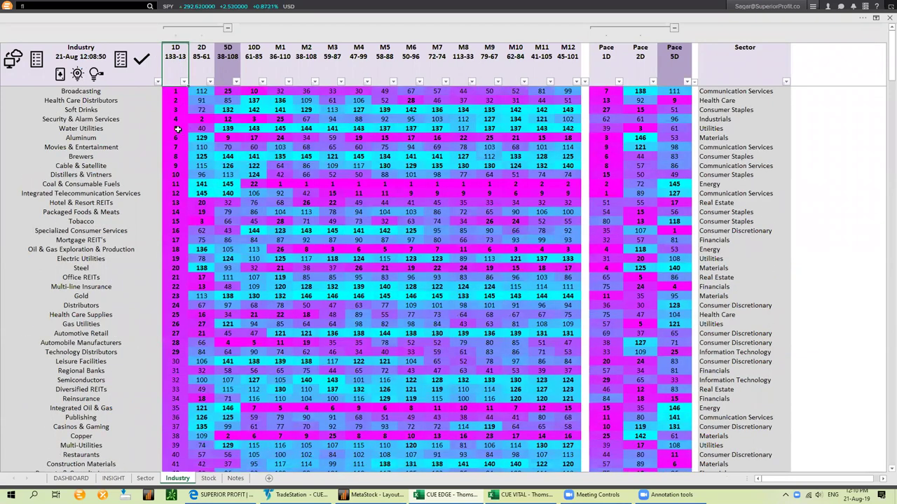
{"action": "left_click", "coordinate": [61, 74]}
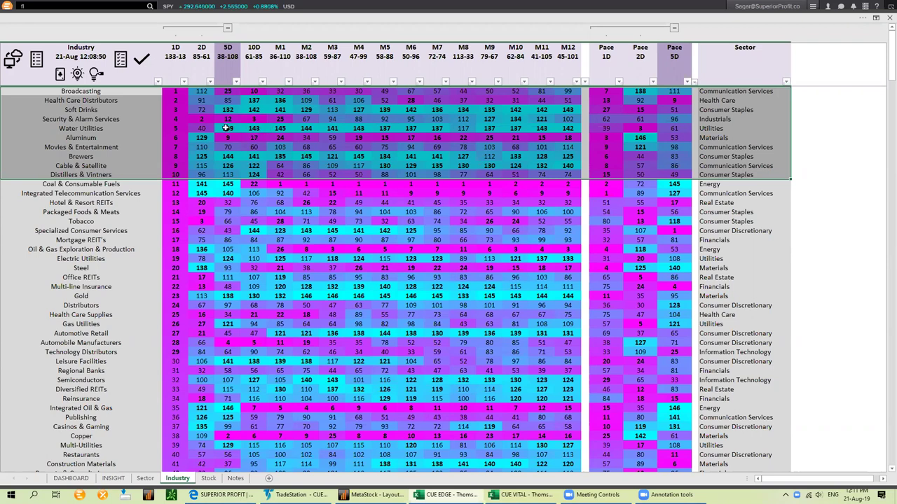
- Show the Water Utilities stocks on the Stock sheet and select AWR.N's Valuation value
{"action": "left_click", "coordinate": [109, 128]}
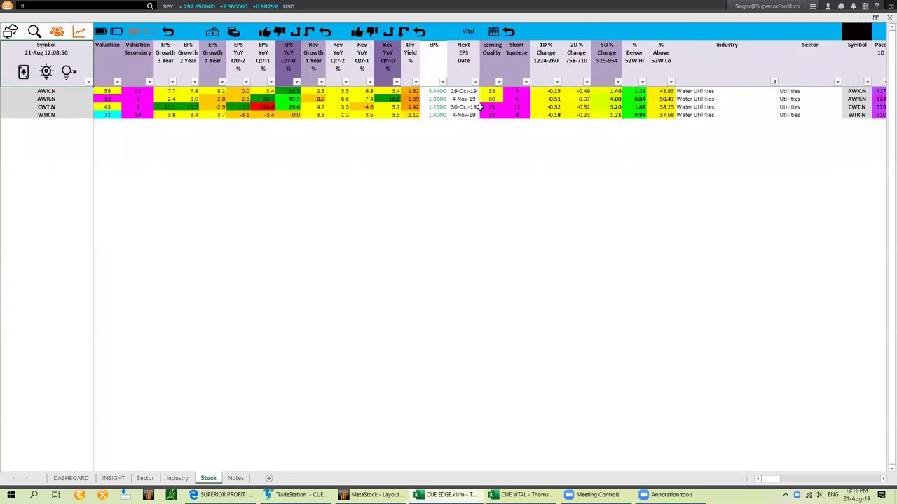
{"action": "left_click", "coordinate": [104, 98]}
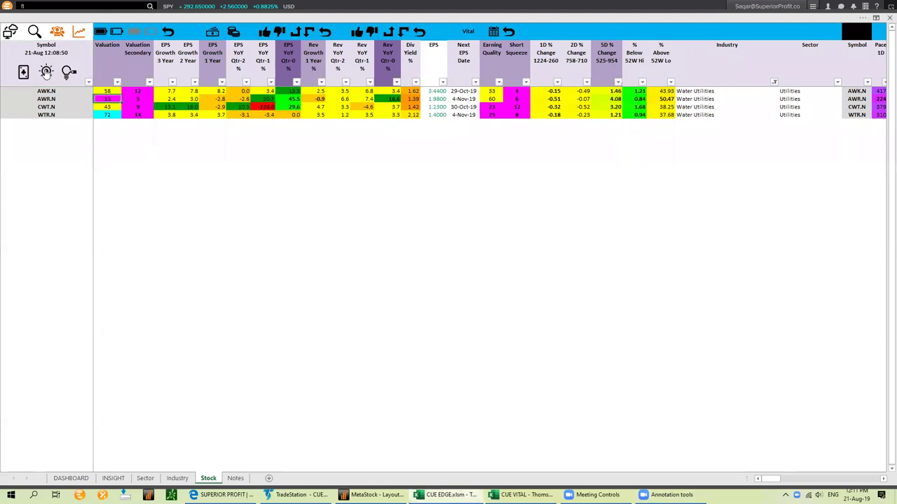
- Switch to MetaStock, load the American States Water (AWR) instrument into the weekly and daily charts, and activate the weekly chart
{"action": "left_click", "coordinate": [46, 72]}
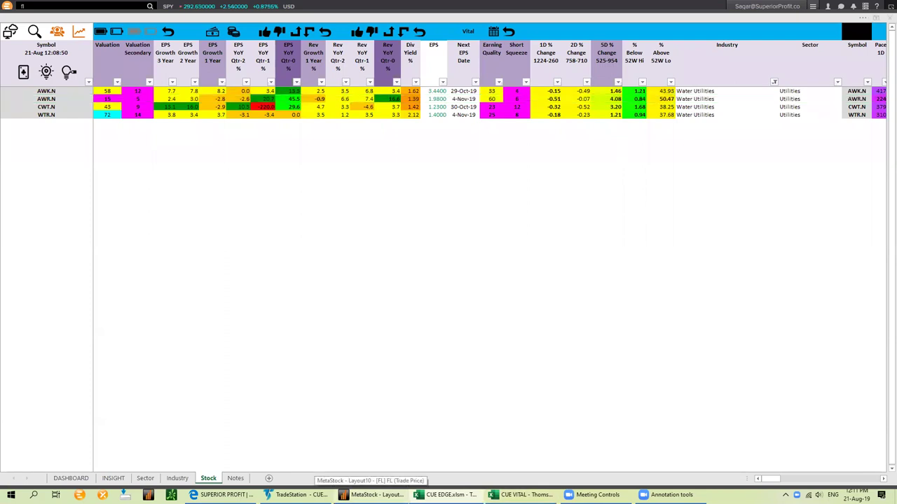
{"action": "left_click", "coordinate": [371, 495]}
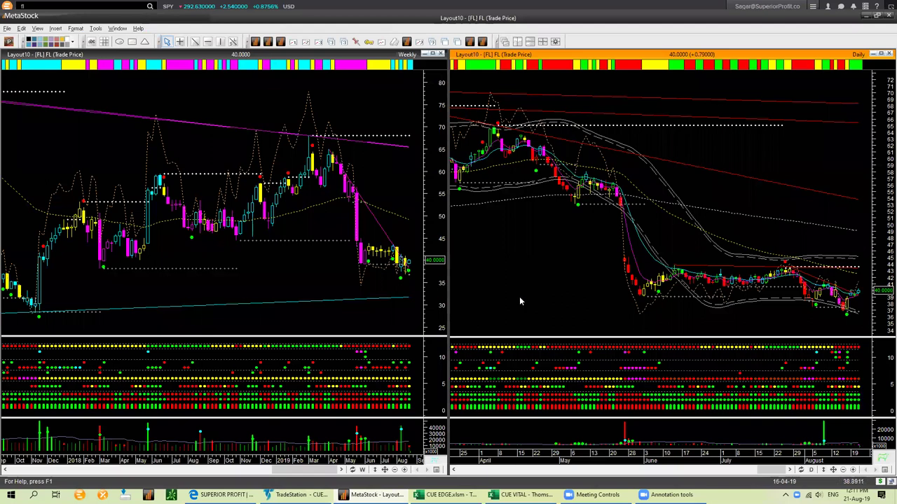
{"action": "type", "text": "awr"}
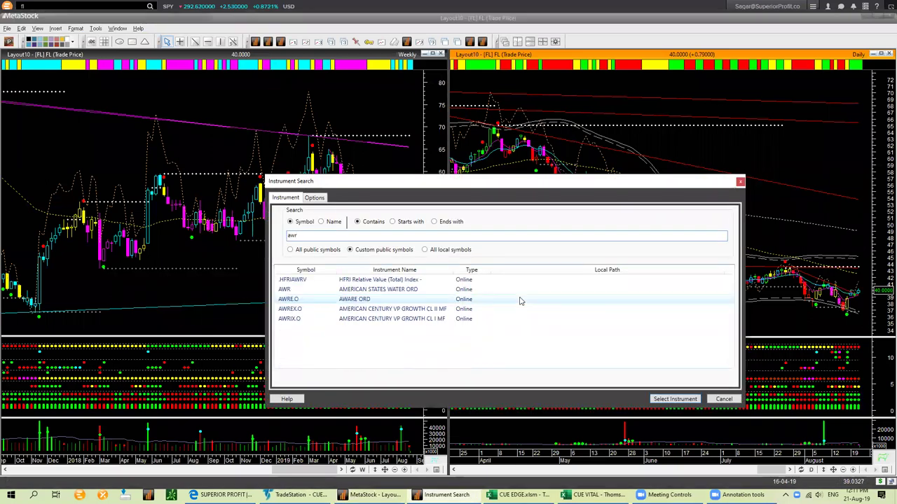
{"action": "key", "text": "Return"}
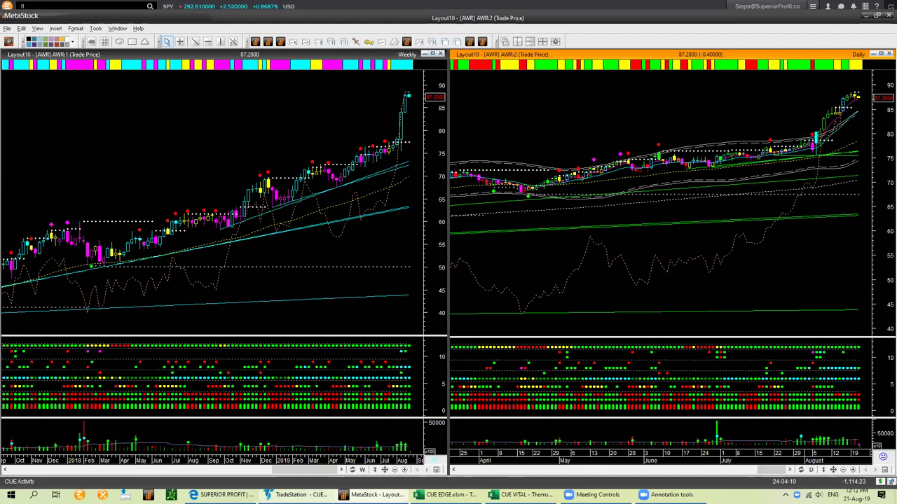
{"action": "left_click", "coordinate": [247, 112]}
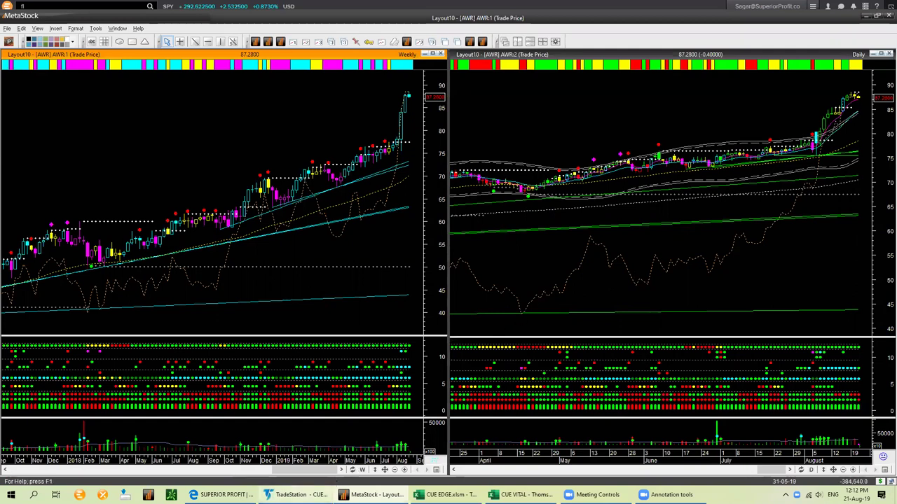
- Switch to TradeStation's CUE# Sonar workspace and sort the stock list by the HW signal
{"action": "left_click", "coordinate": [295, 494]}
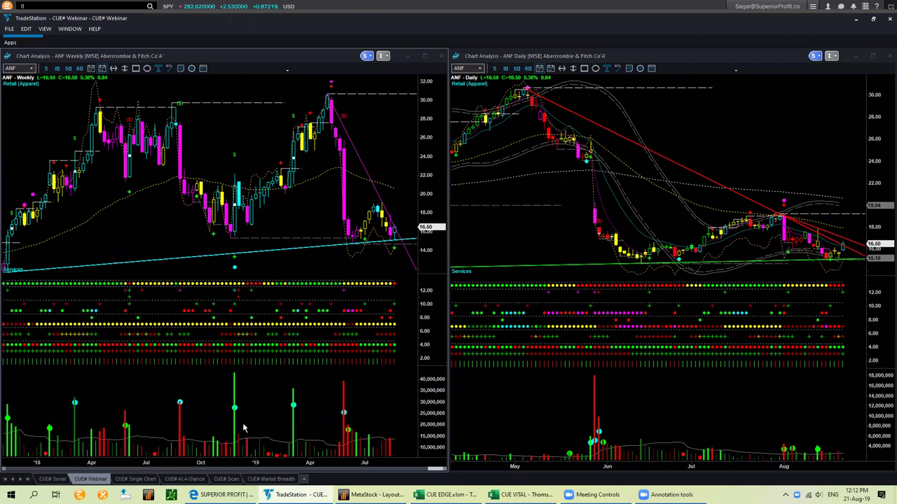
{"action": "left_click", "coordinate": [56, 479]}
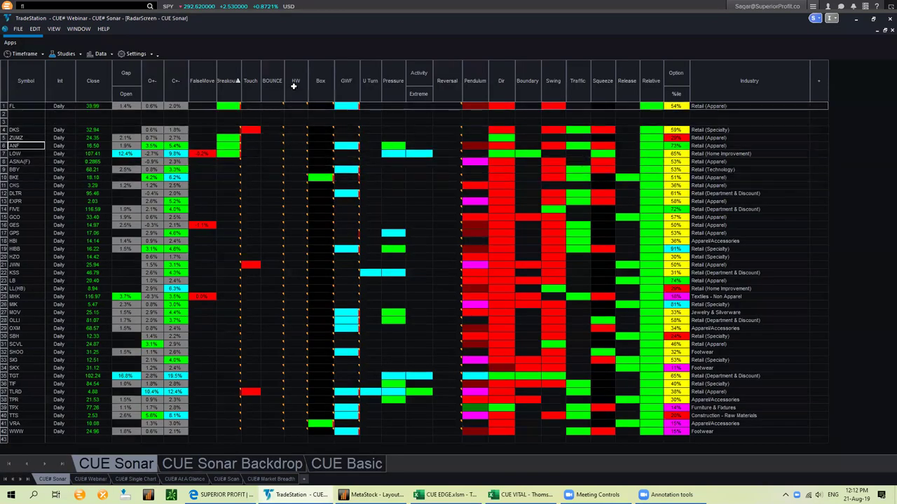
{"action": "left_click", "coordinate": [293, 82]}
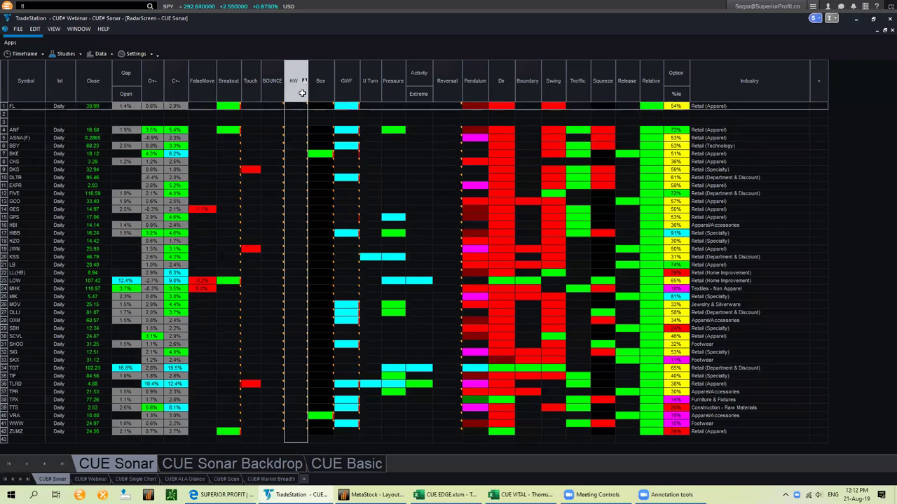
{"action": "left_click", "coordinate": [297, 122]}
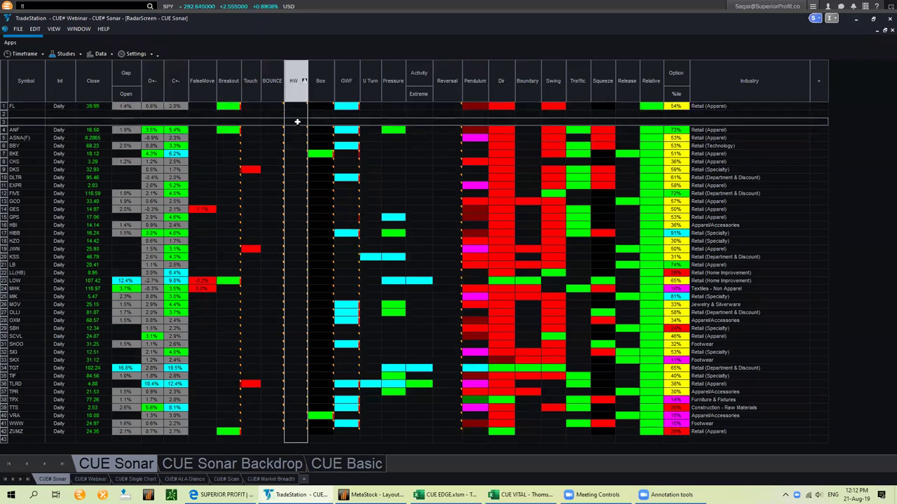
- Sort the CUE Sonar list by the U Turn signal, check the KSS and TLRD rows, and select the KSS symbol
{"action": "left_click", "coordinate": [369, 83]}
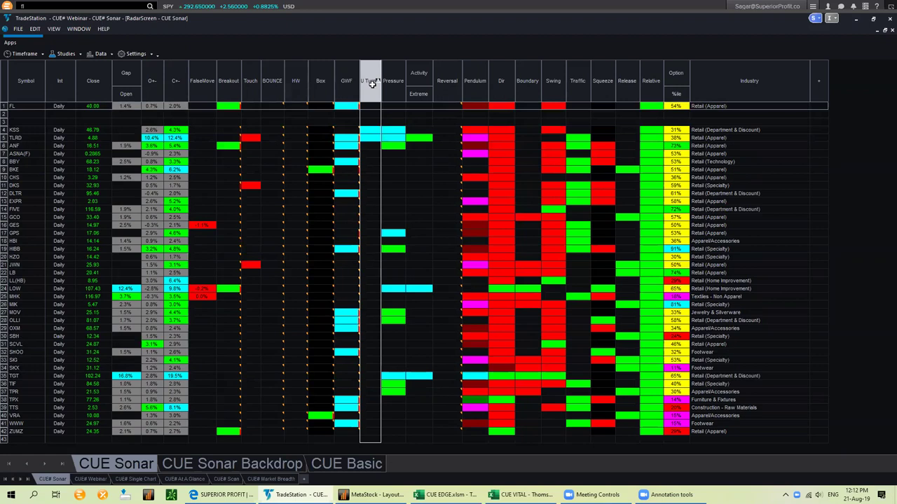
{"action": "left_click", "coordinate": [370, 131]}
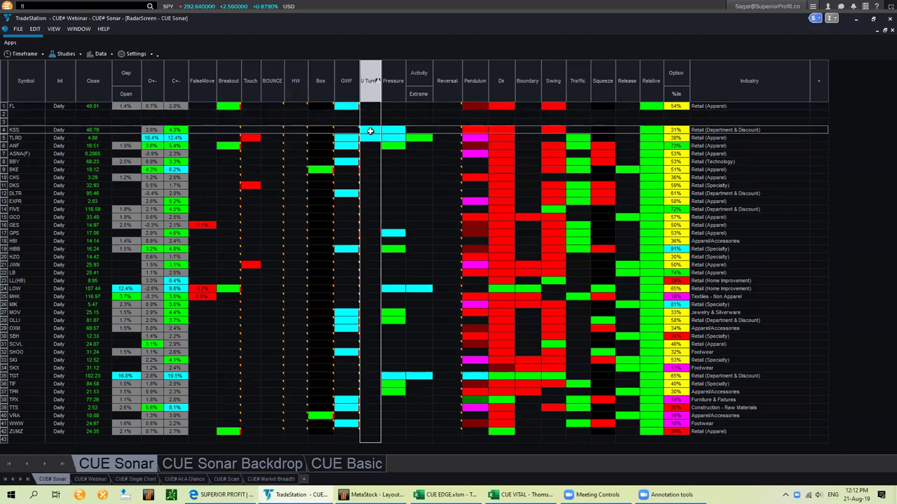
{"action": "left_click", "coordinate": [370, 140]}
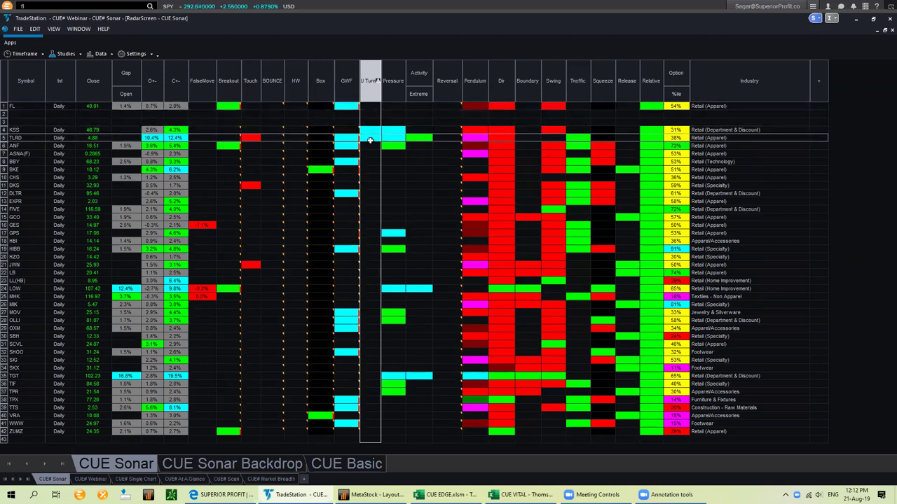
{"action": "left_click", "coordinate": [26, 131]}
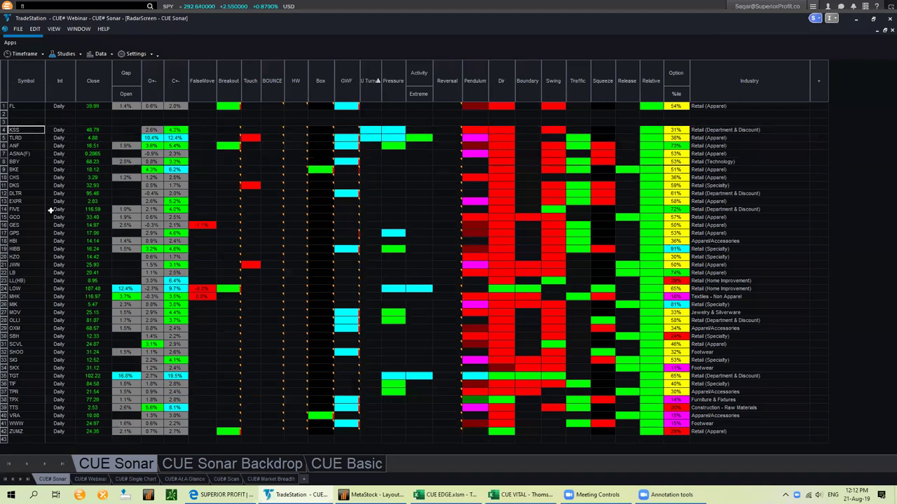